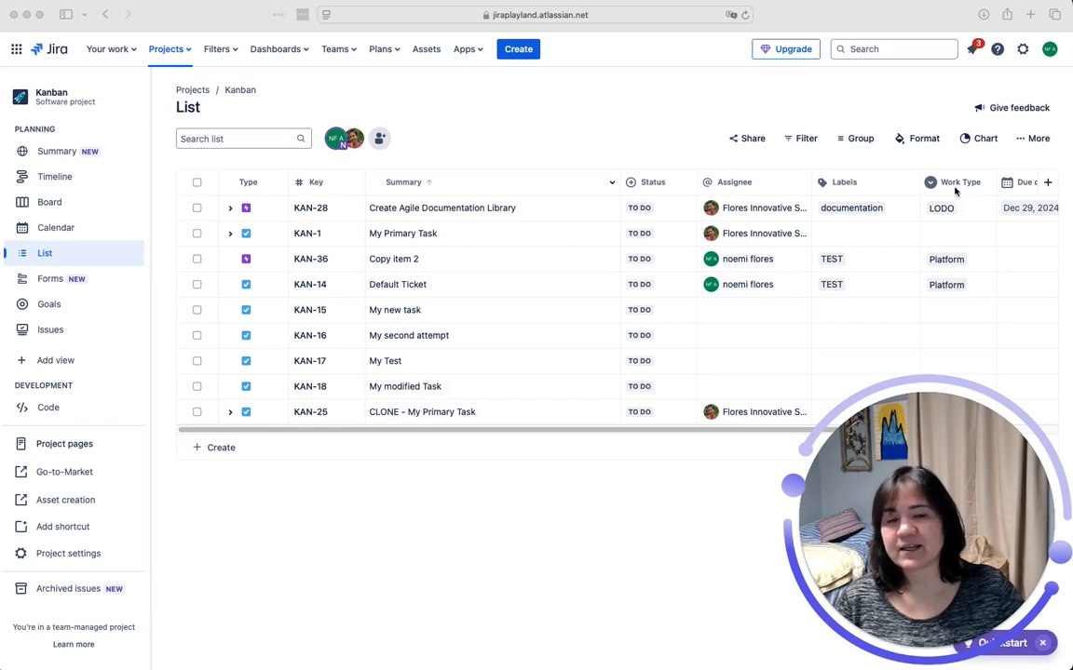
Create a child task named "Child 2" under the KAN-28 epic "Create Agile Documentation Library".
click(230, 209)
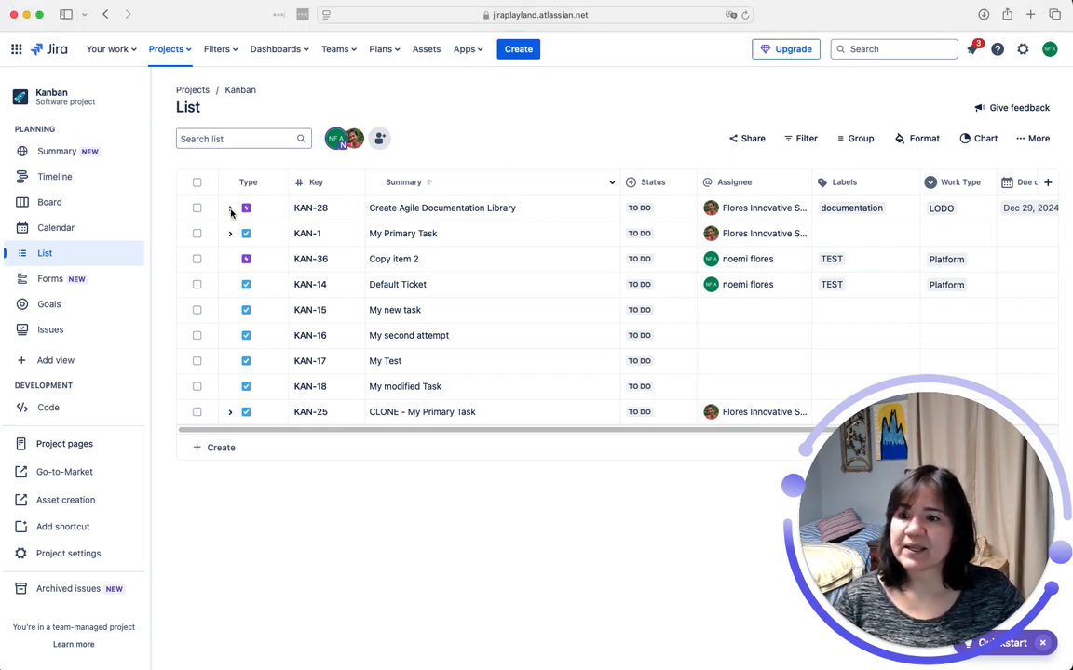
click(230, 209)
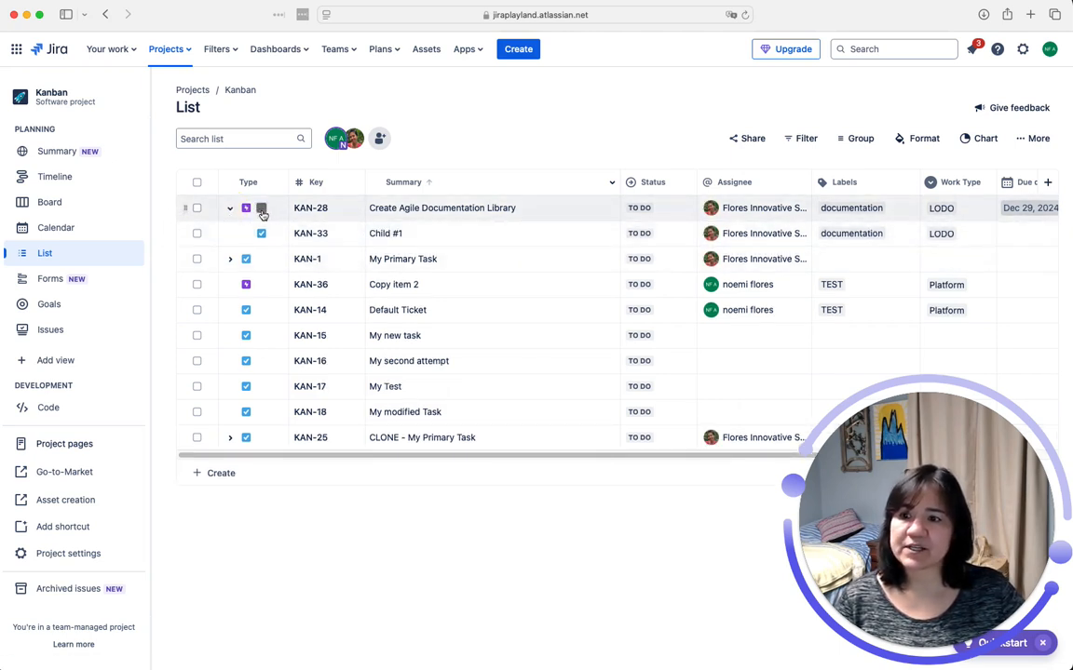
click(262, 210)
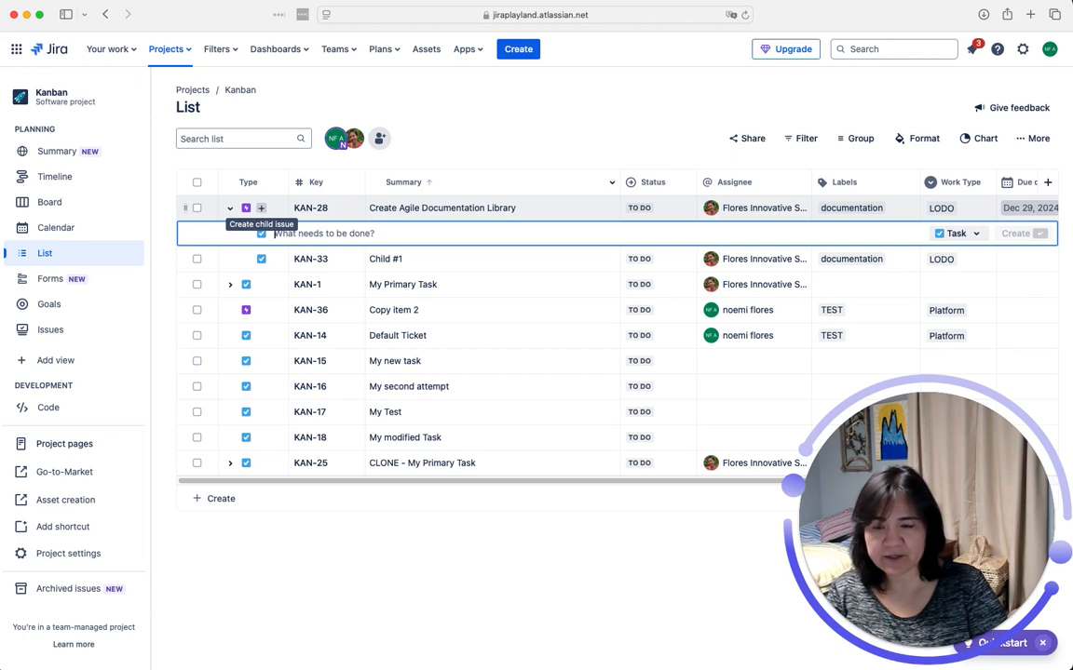
text(Child 2)
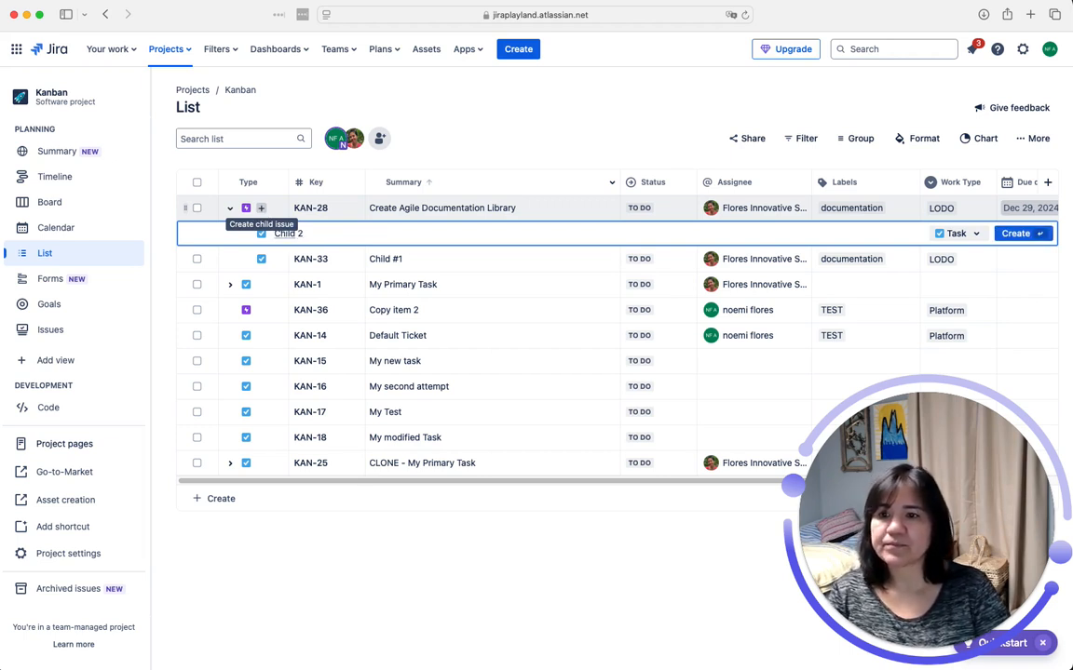
key(Return)
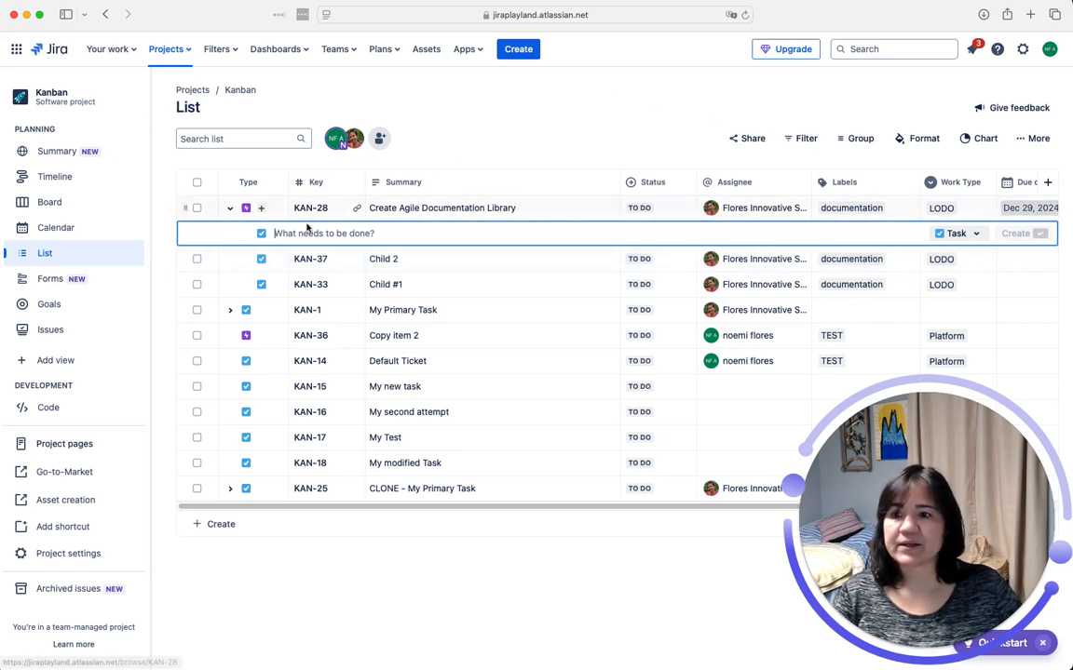
click(351, 580)
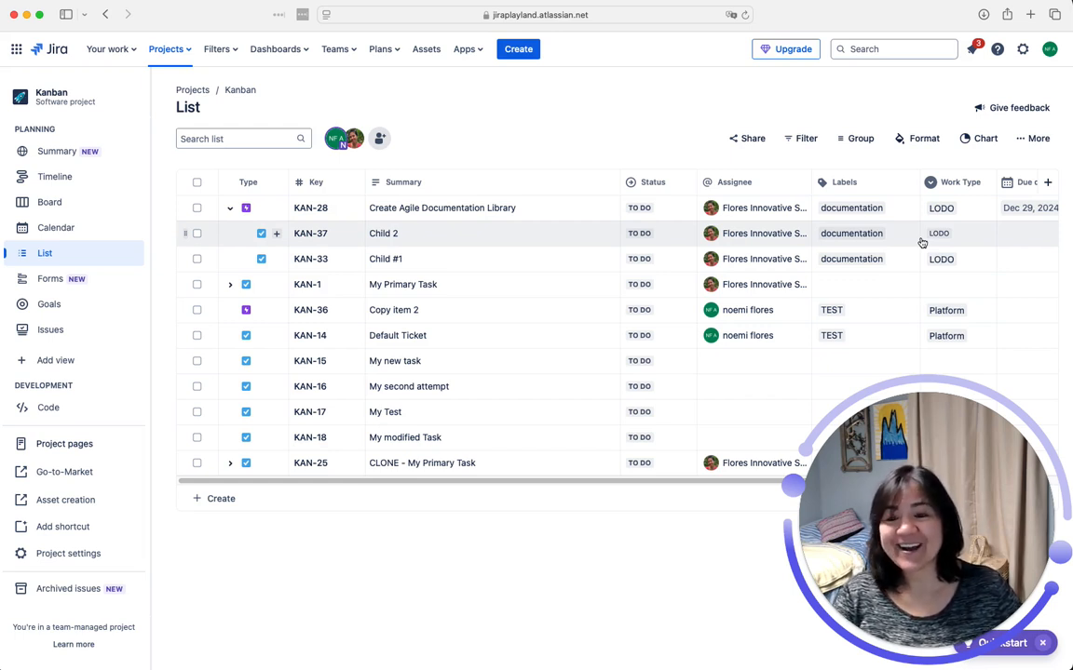
Open the "Copy from parent" automation rule in the Kanban project's settings.
click(52, 555)
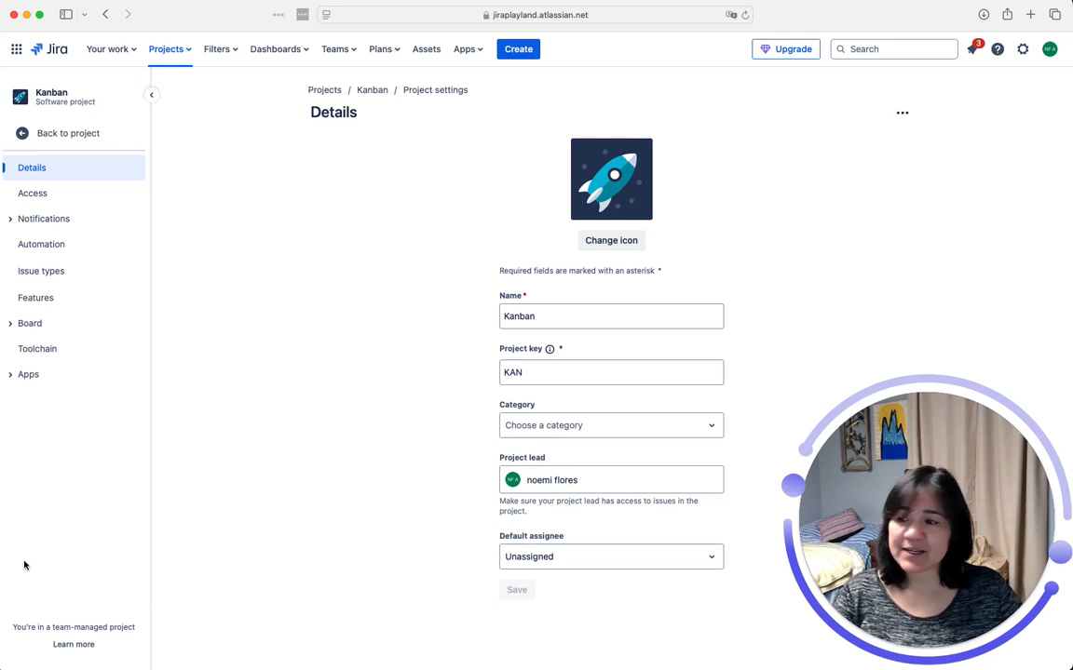
click(54, 243)
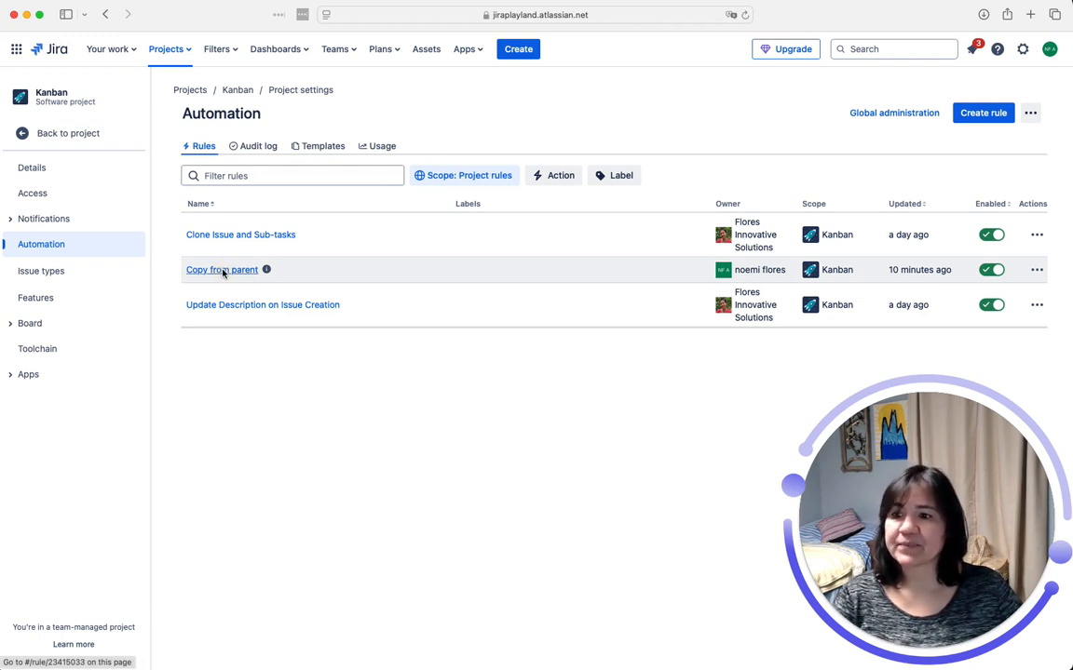
click(223, 271)
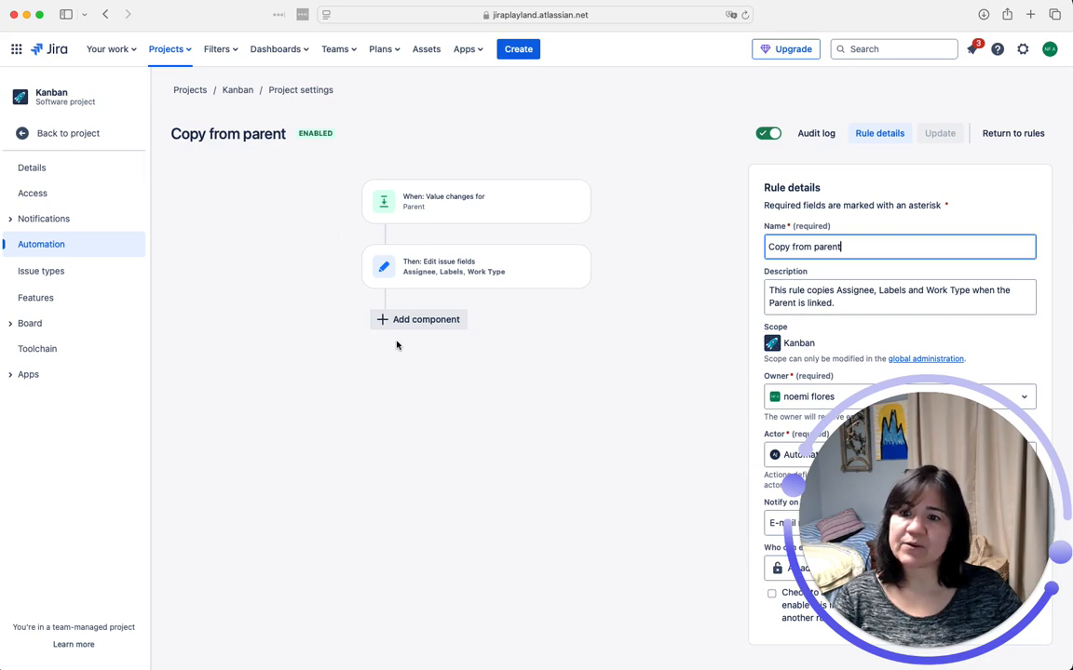
Review the rule's field value trigger, including its available issue operations, and its edit issue fields action.
click(486, 213)
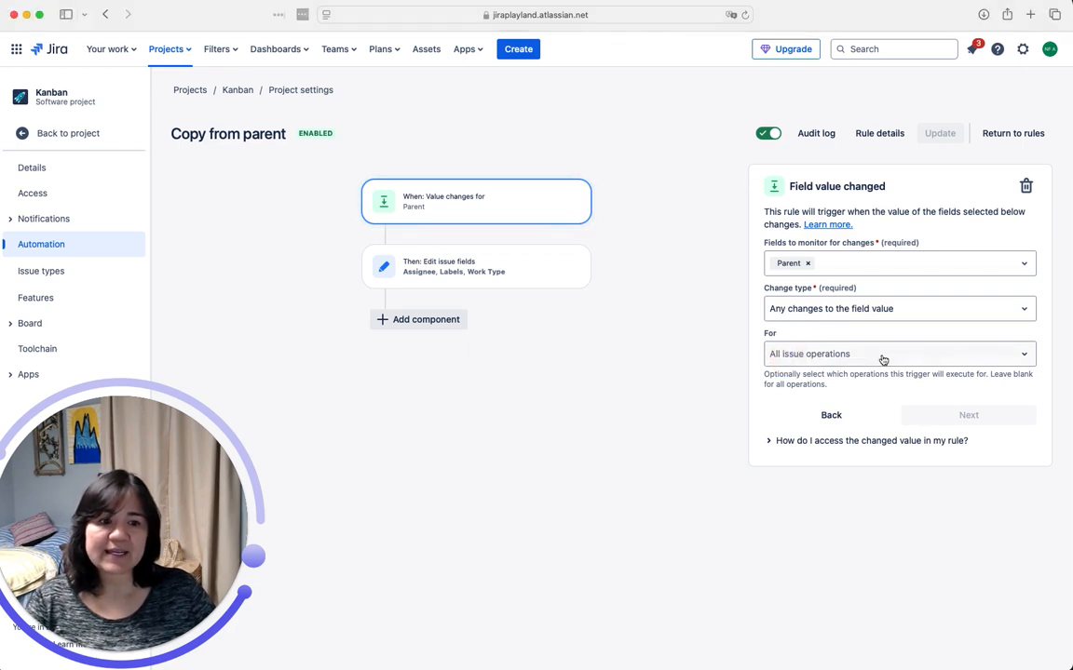
click(1027, 357)
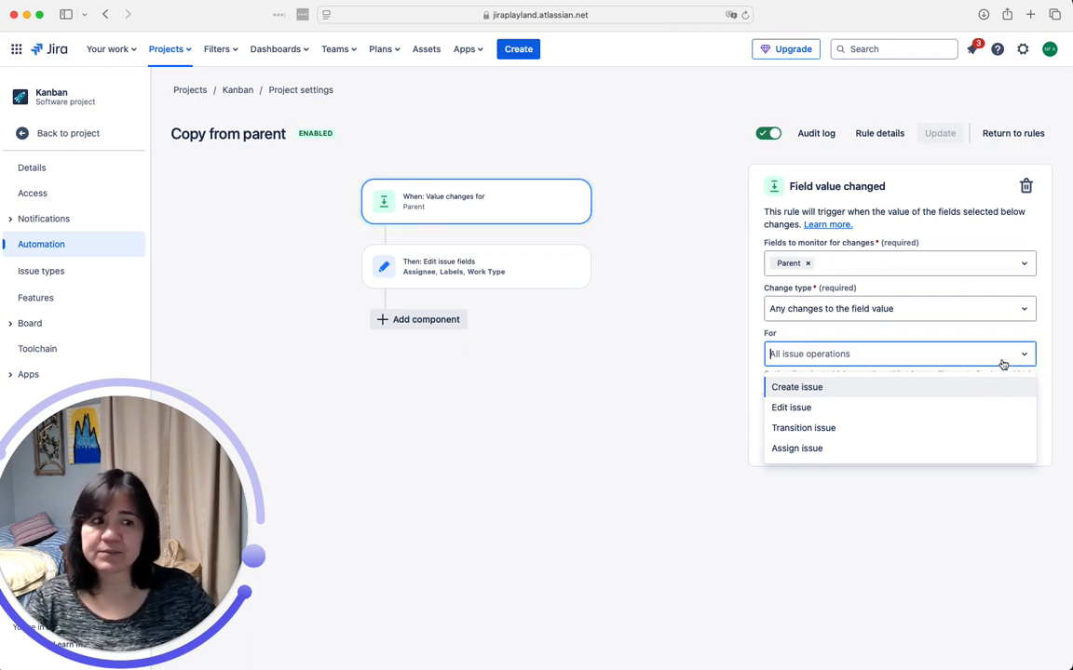
click(1023, 358)
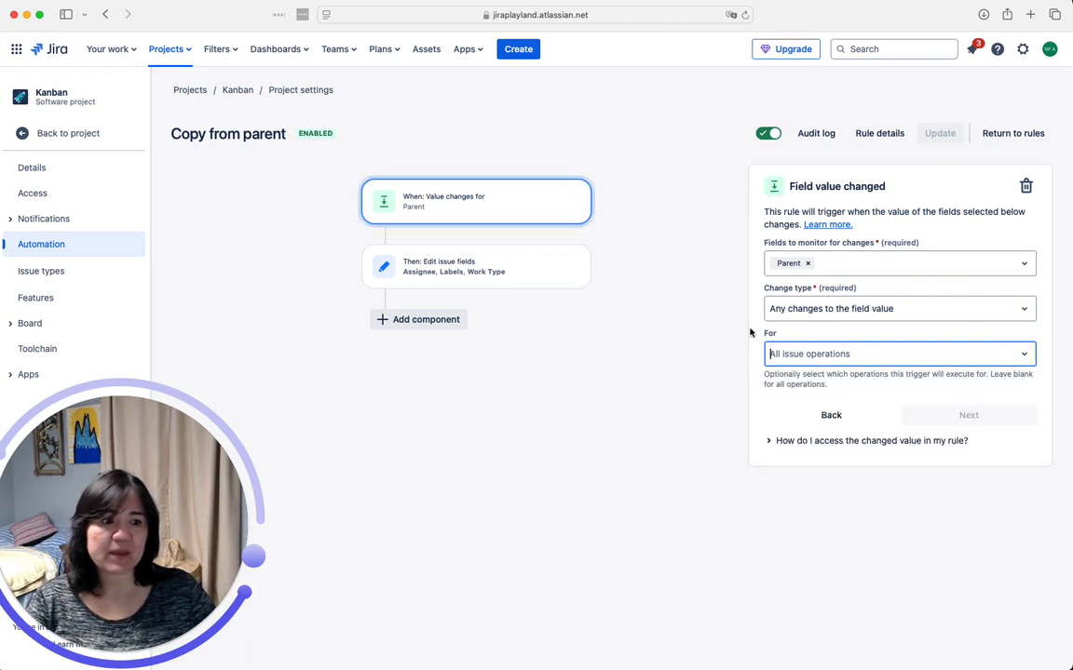
click(493, 271)
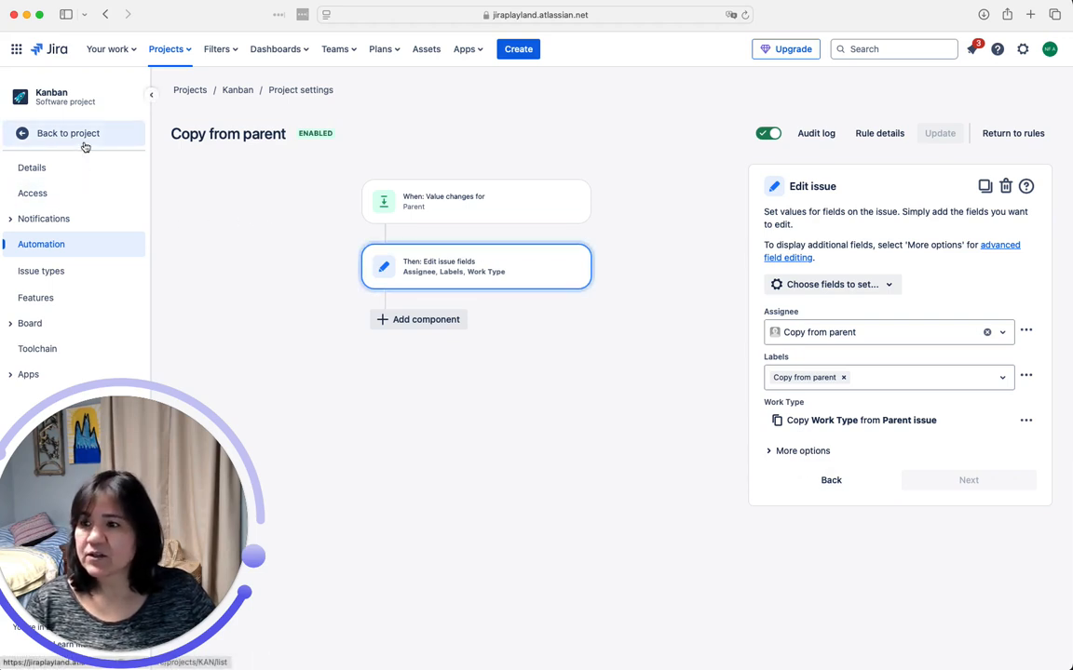
Disable the "Copy from parent" rule and return to the list of automation rules.
click(769, 136)
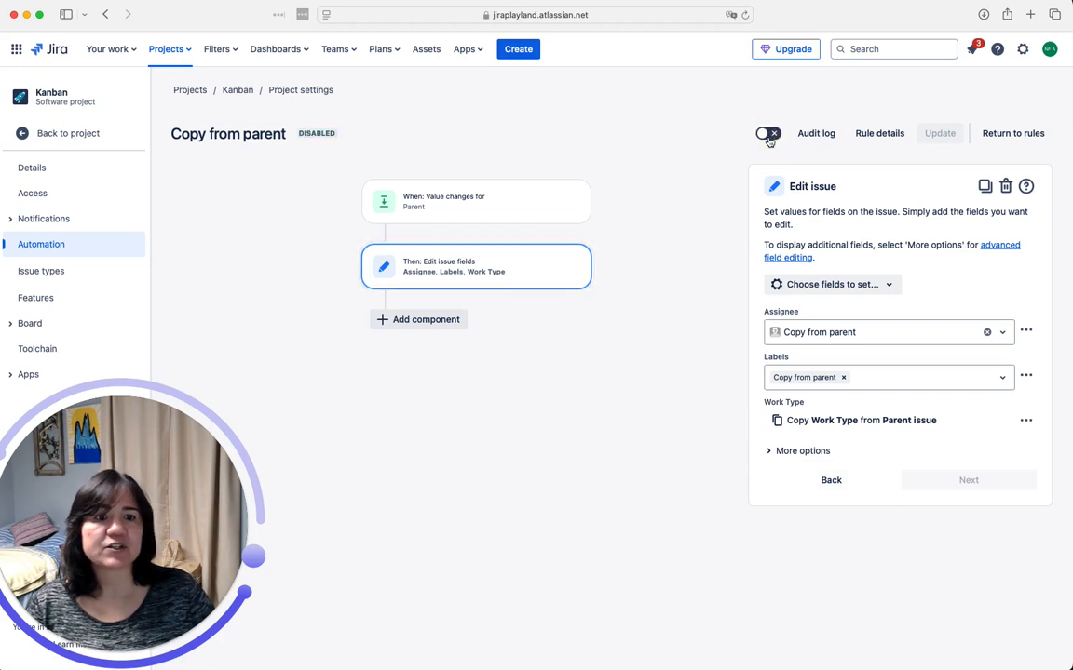
click(1004, 135)
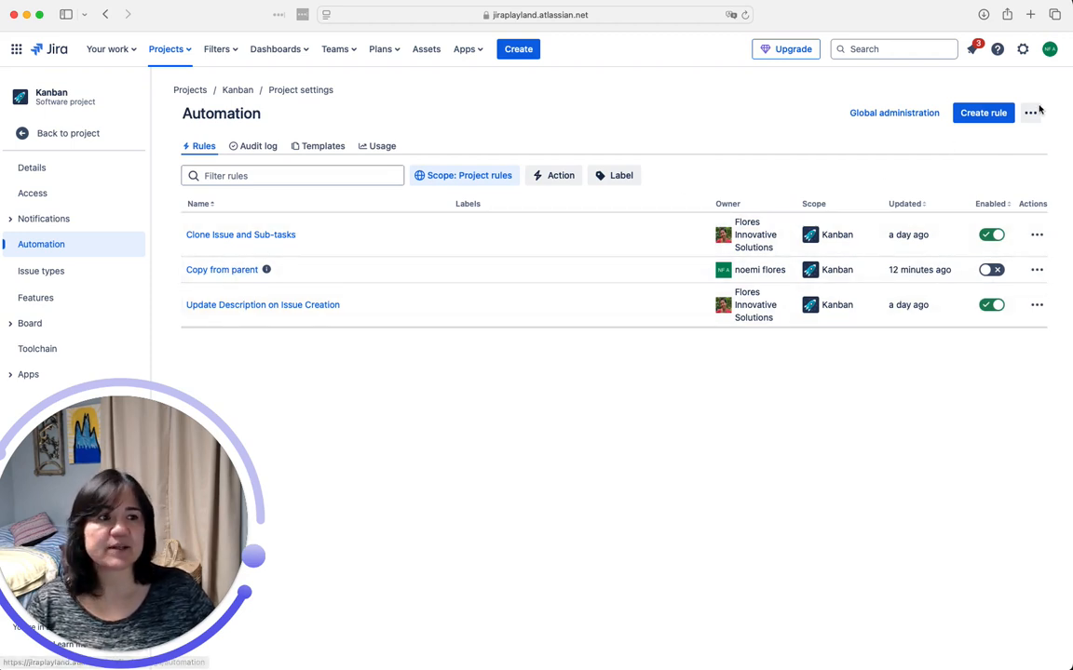
Create a new automation rule with a Field value changed trigger that monitors the Parent field.
click(974, 113)
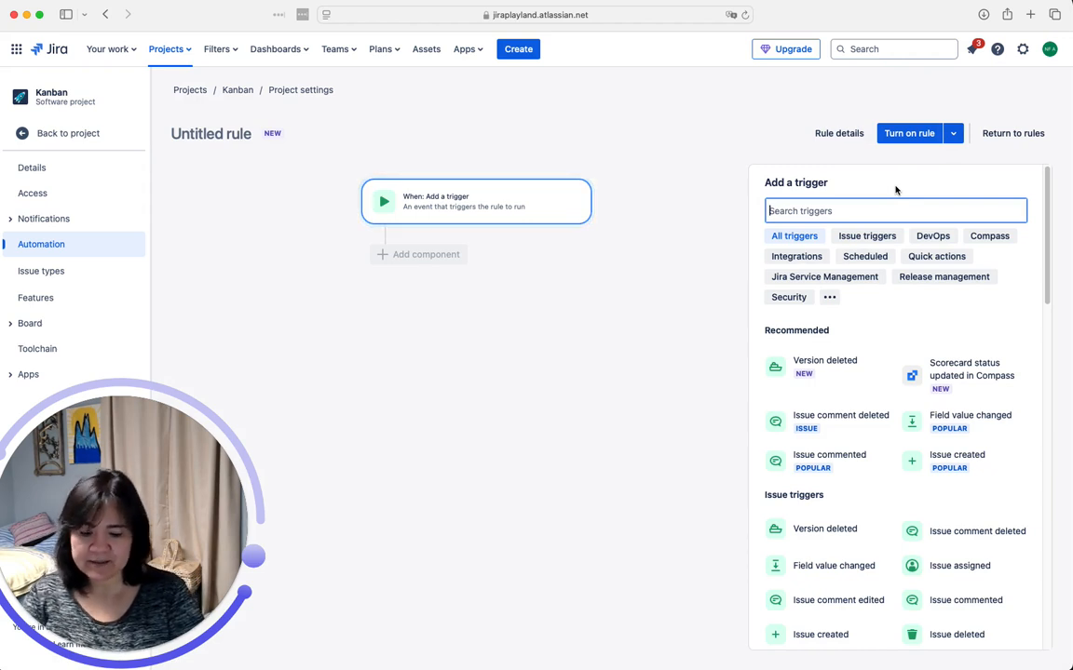
text(edit)
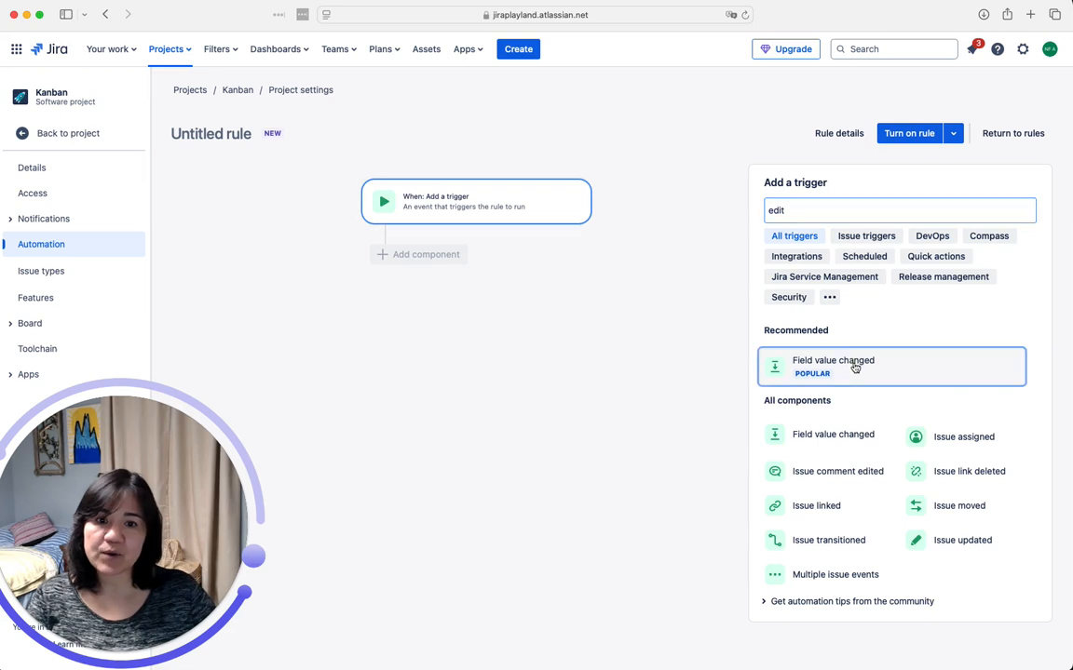
click(855, 366)
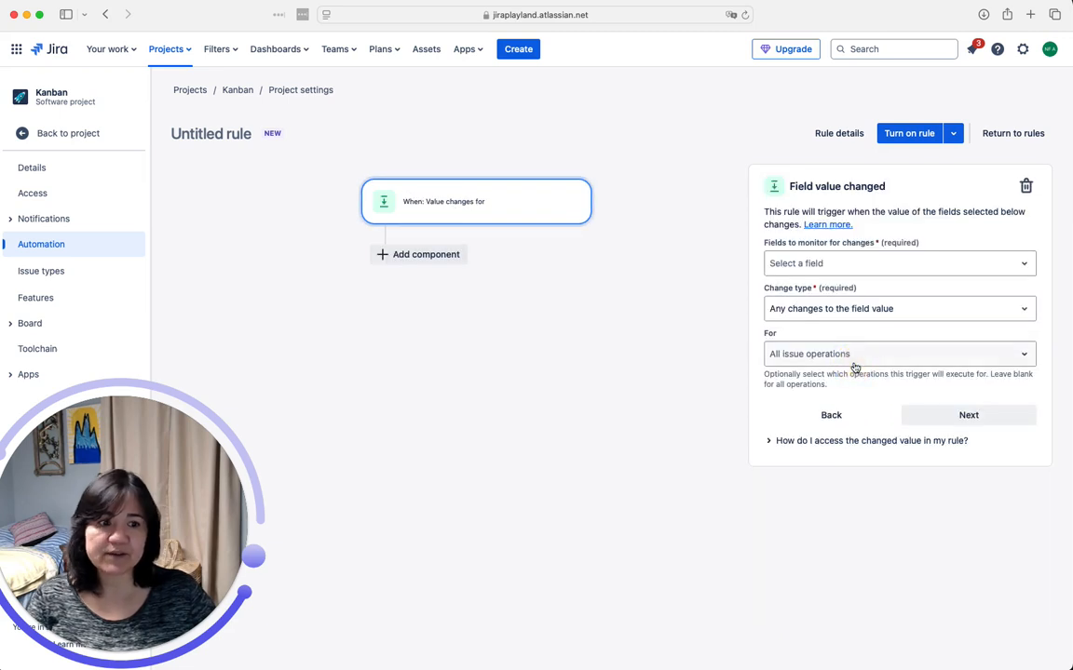
click(848, 264)
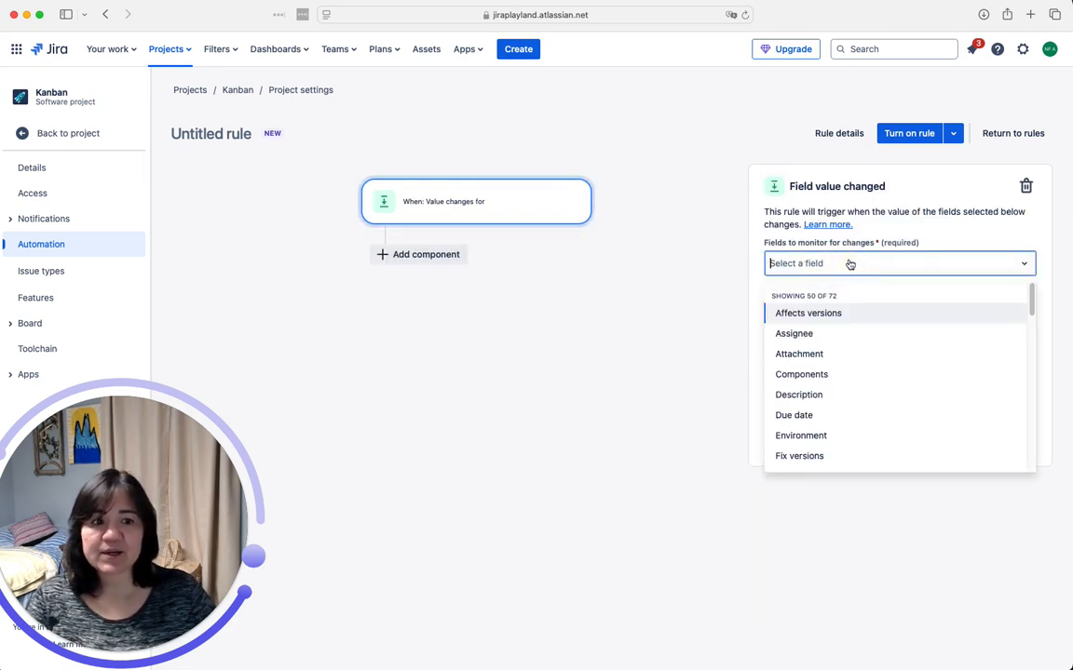
text(parent)
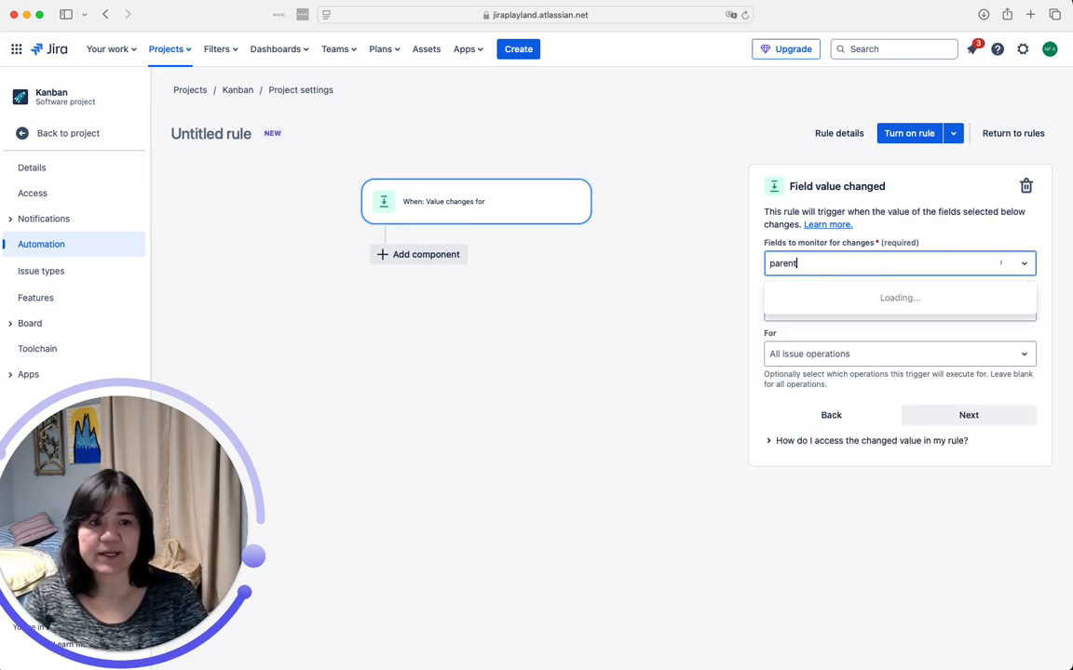
click(844, 294)
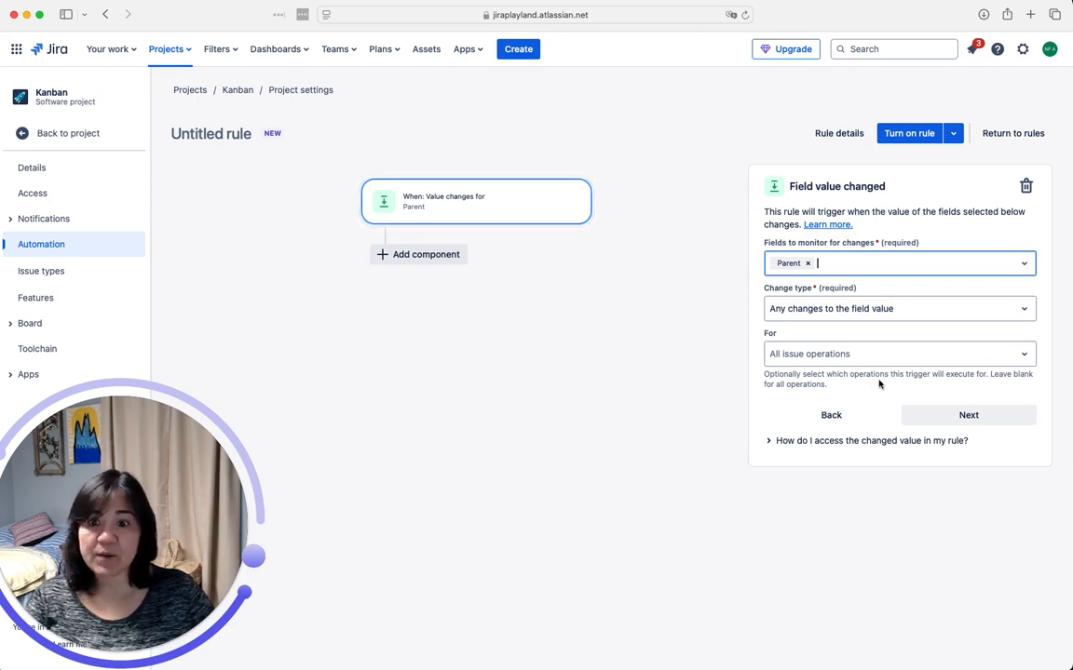
Add an Edit issue action below the rule's trigger.
click(432, 267)
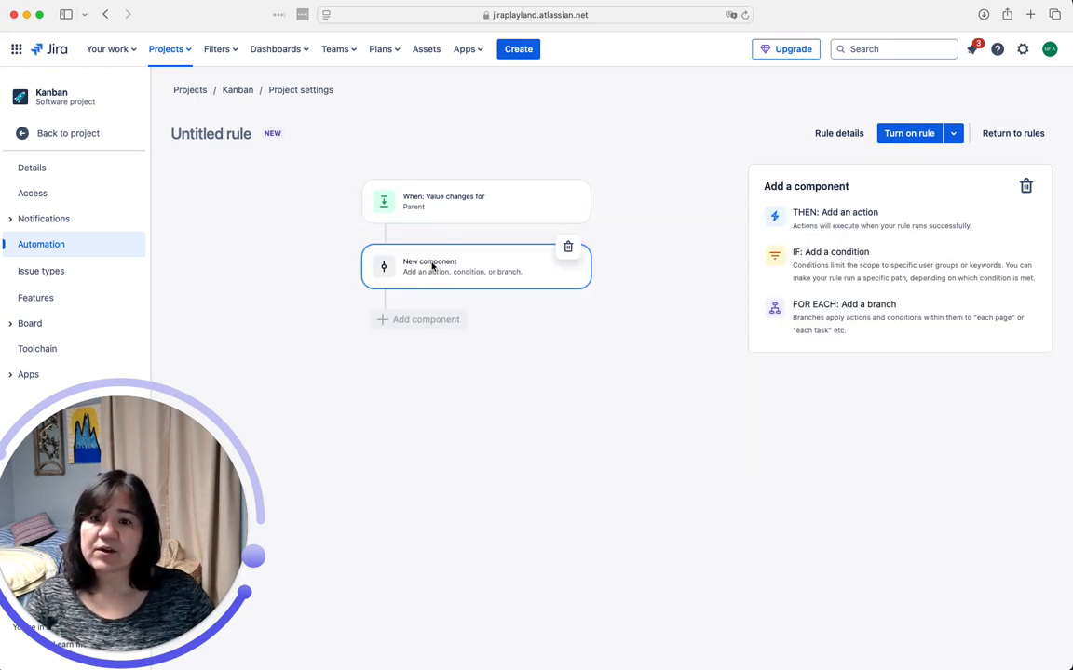
click(836, 221)
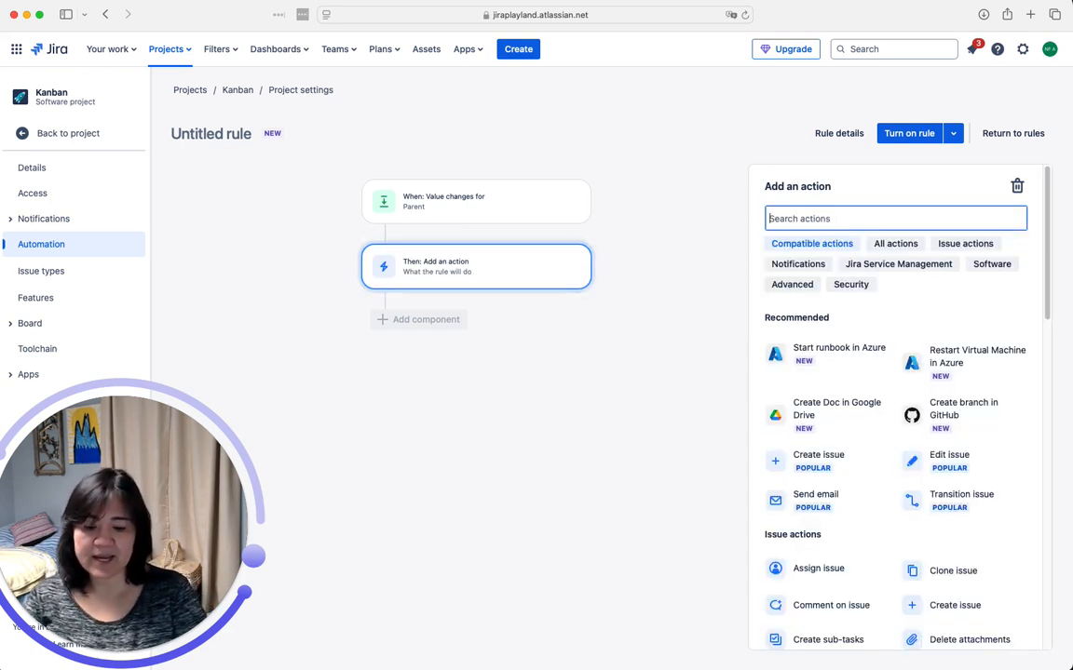
text(edit)
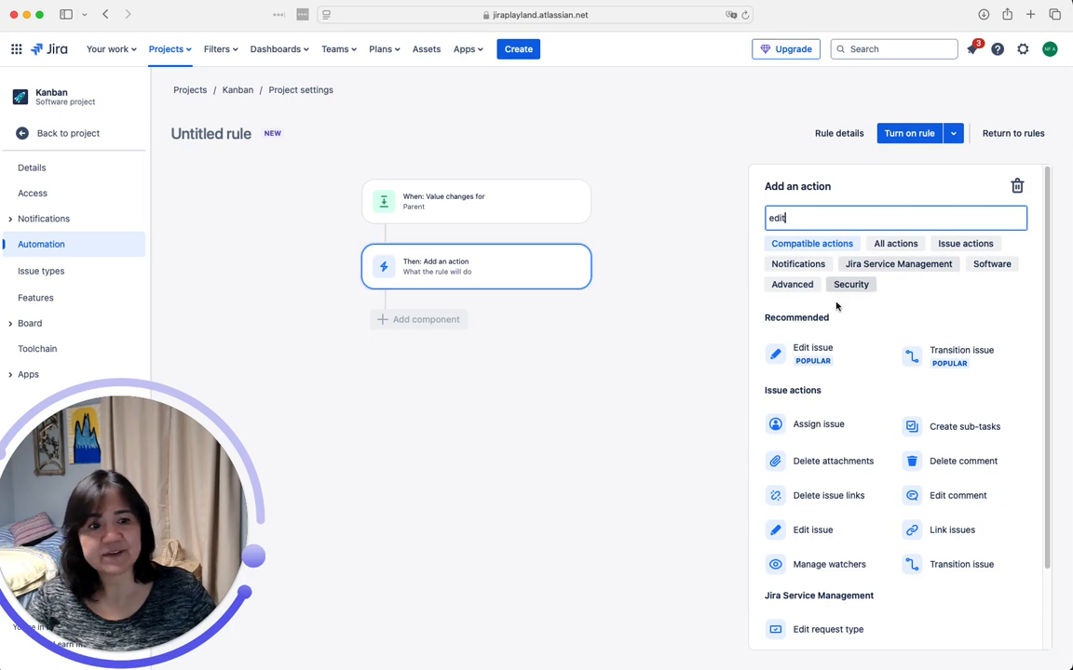
click(798, 355)
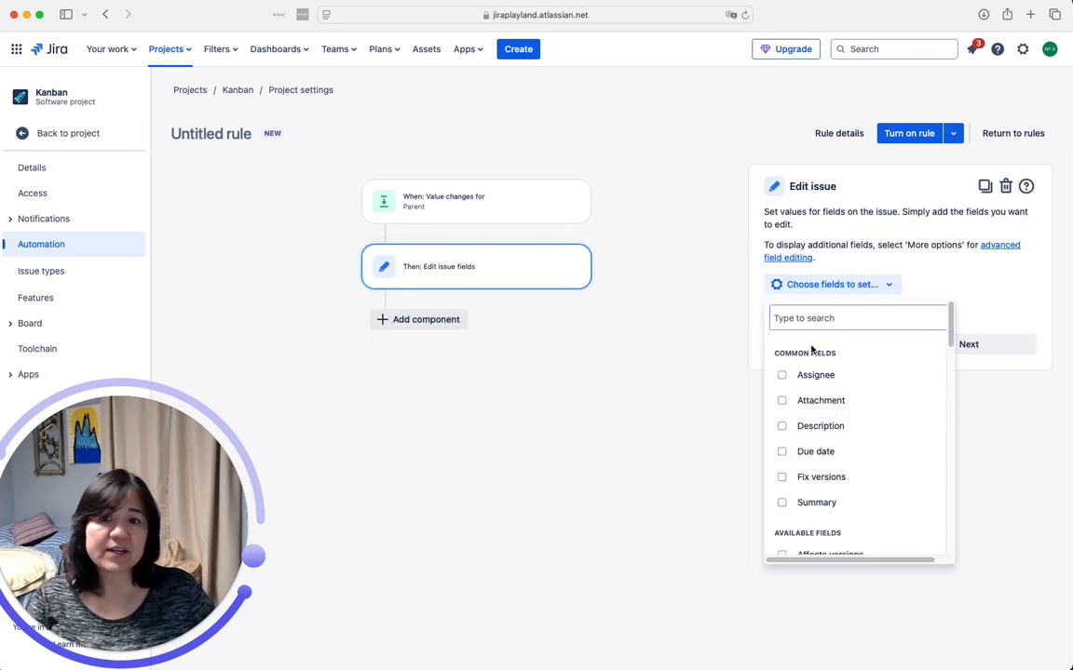
Choose Assignee, Labels and Work Type as the fields for the Edit issue action to set.
click(784, 376)
click(819, 322)
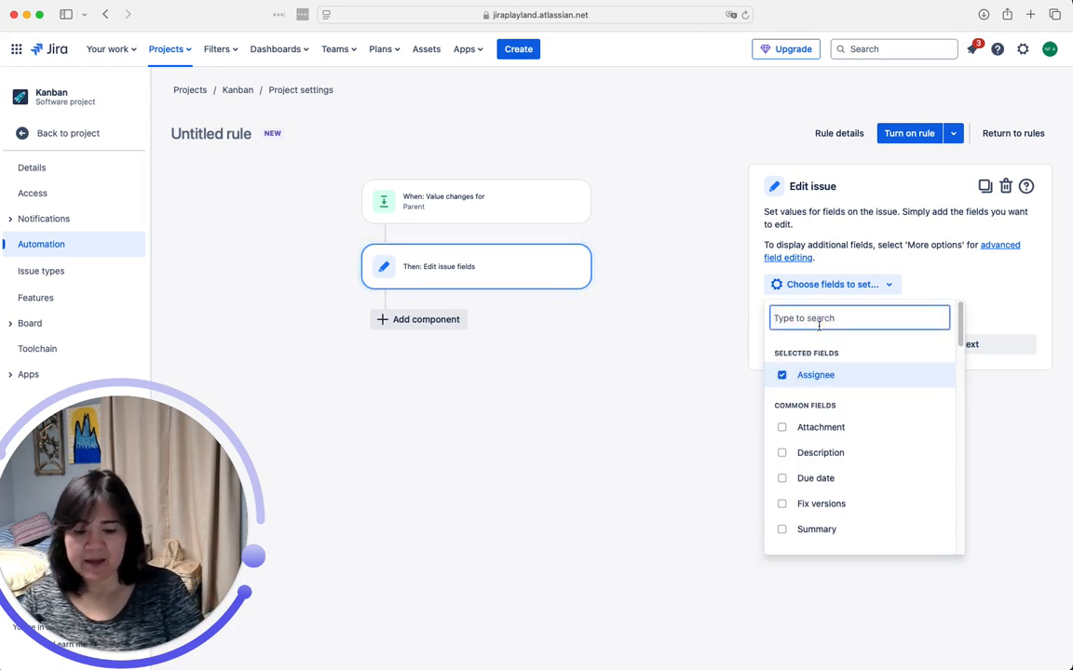
text(lab)
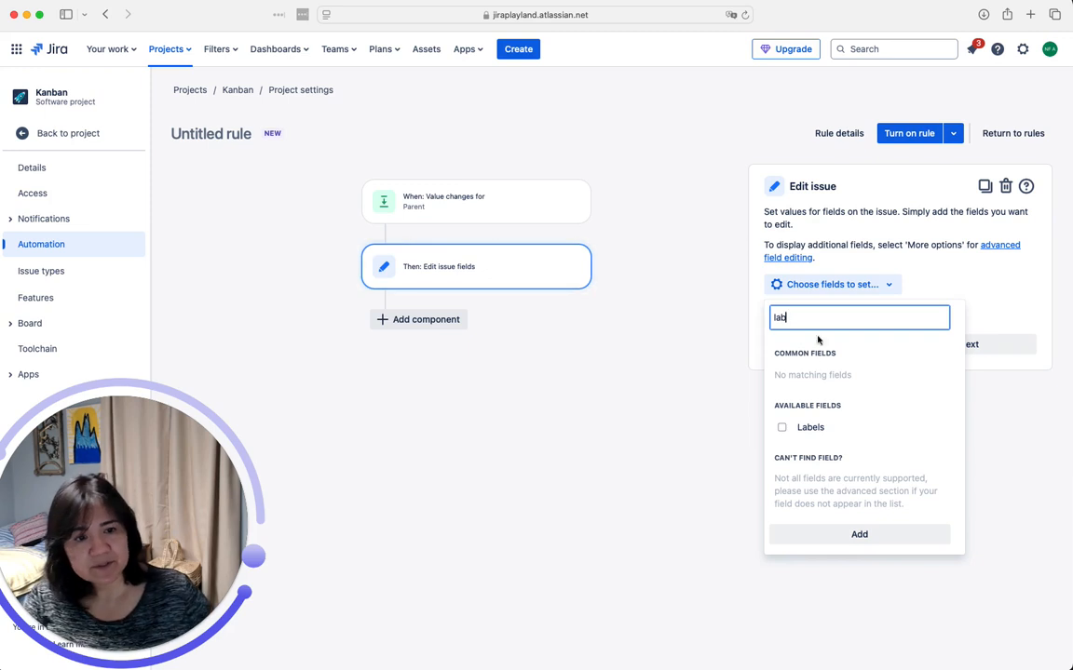
click(803, 428)
click(812, 313)
double_click(812, 313)
text(w)
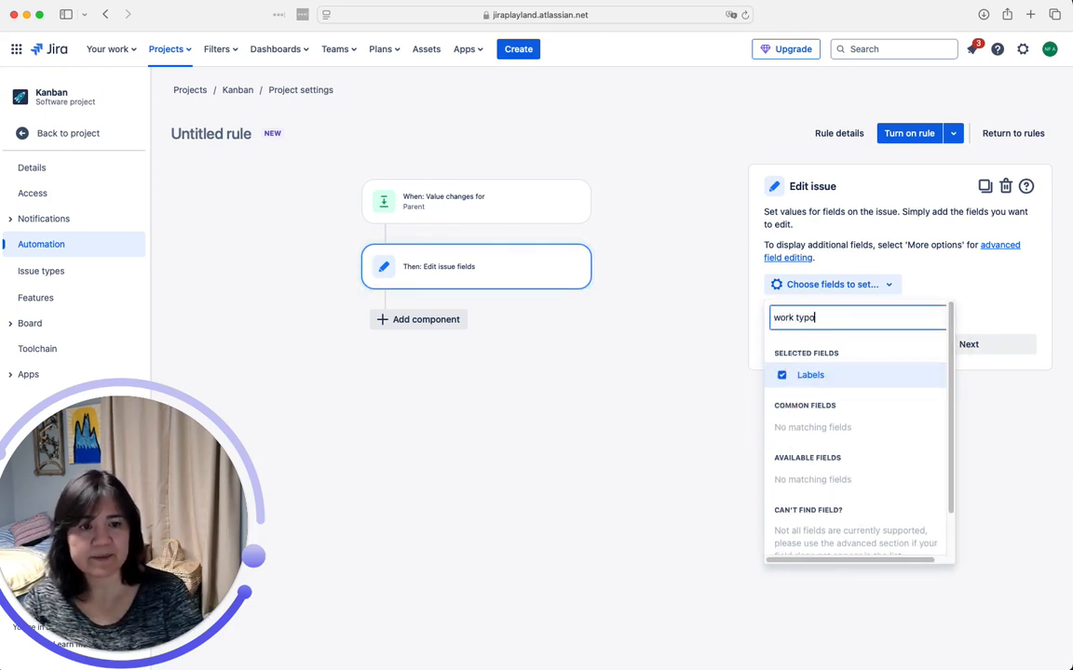
text(ork typo)
key(BackSpace)
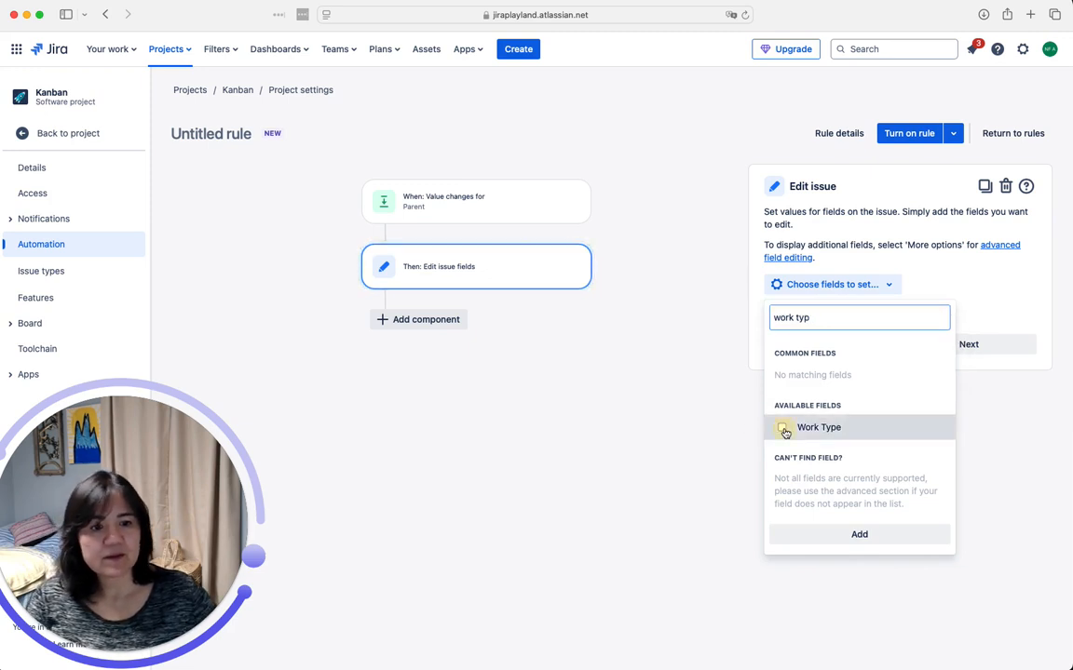
click(783, 429)
click(978, 454)
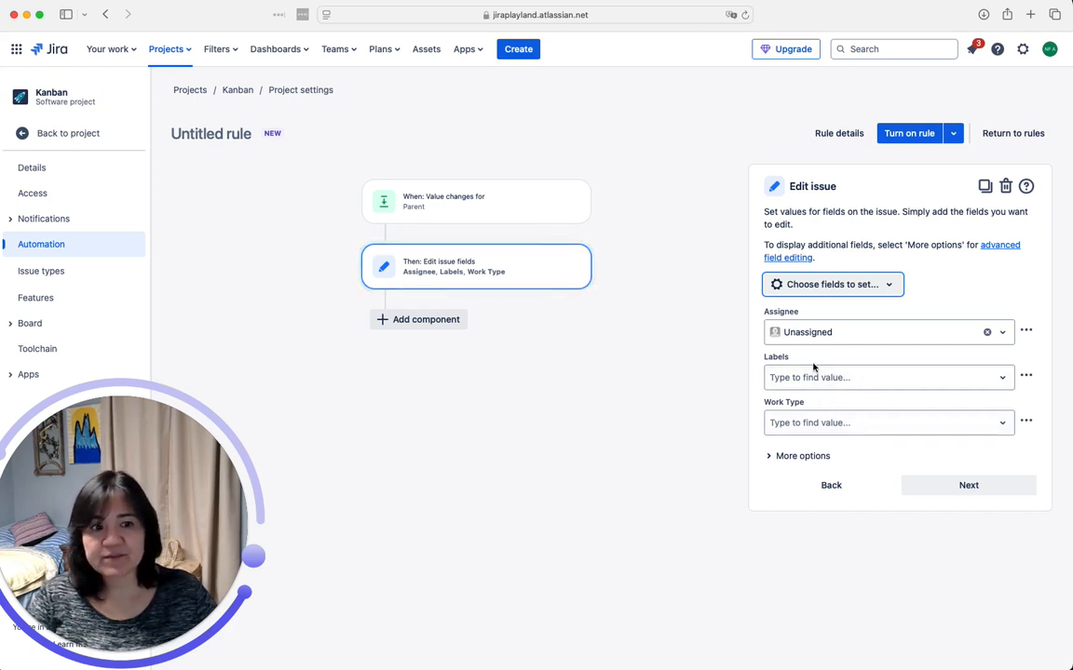
Set the Assignee field of the Edit issue action to Copy from parent.
click(1028, 423)
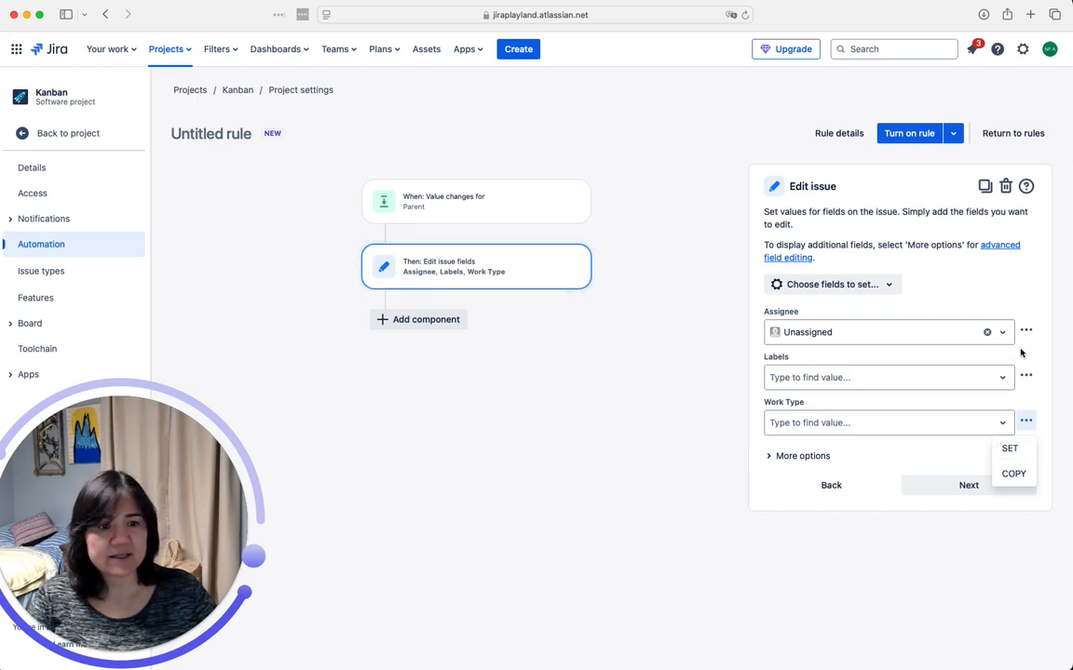
click(1021, 291)
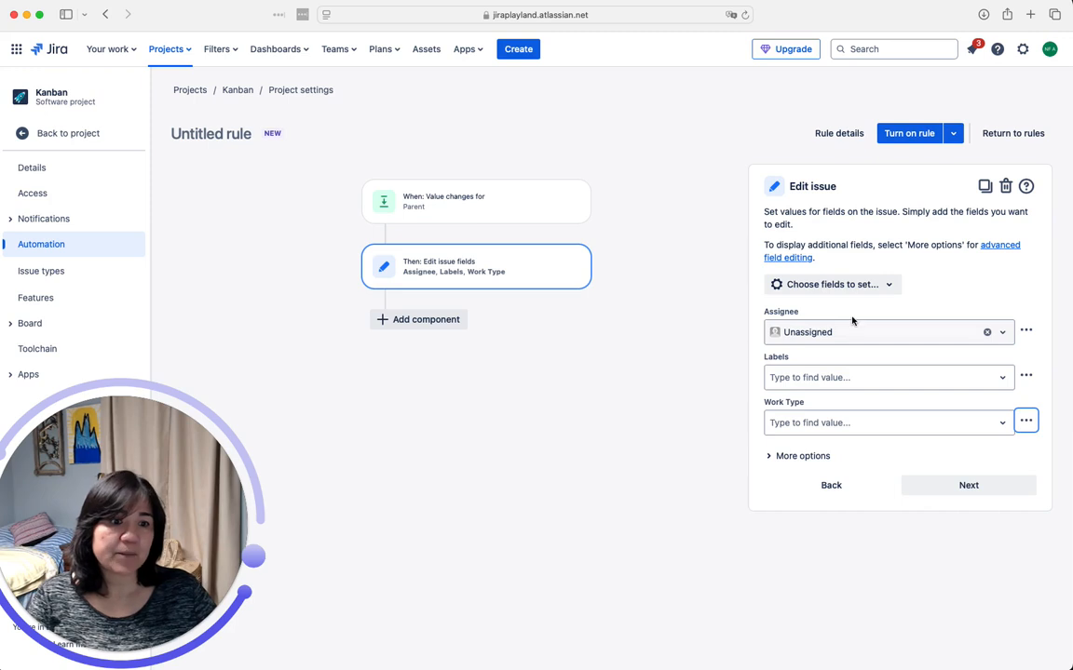
click(1003, 333)
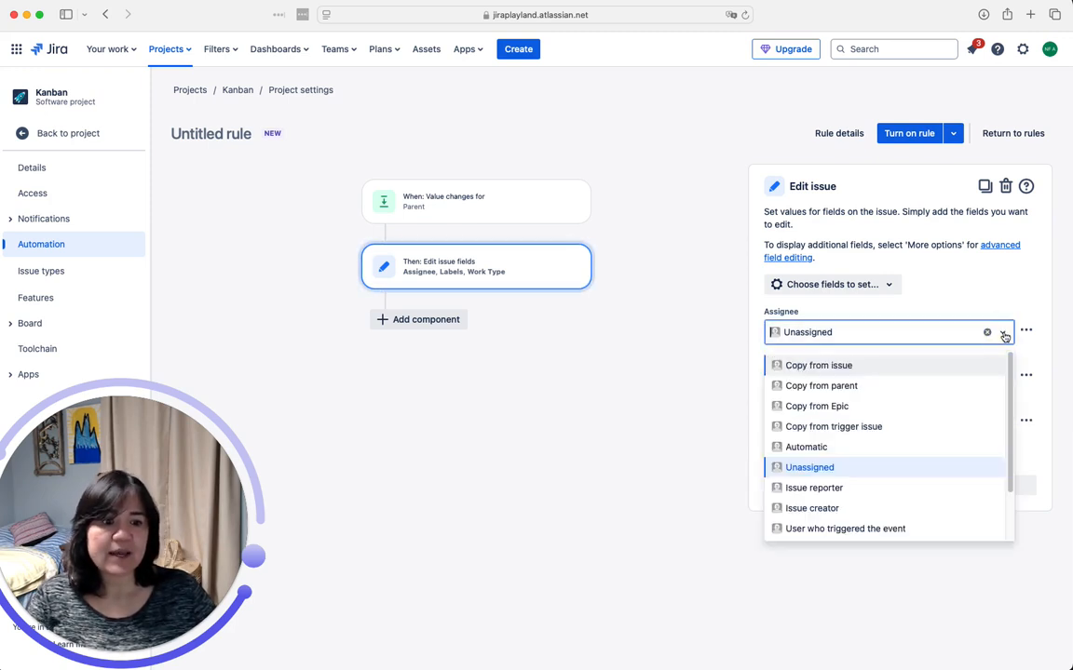
click(869, 386)
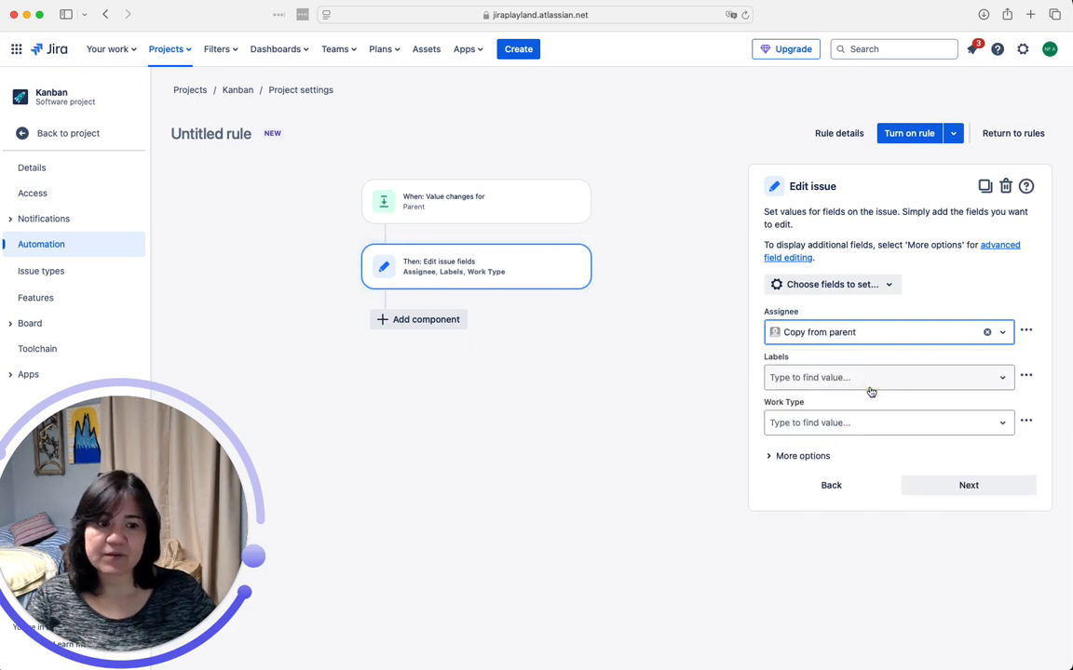
Set Labels to Copy from parent and make Work Type copy the Work Type field from the Parent issue.
click(1002, 377)
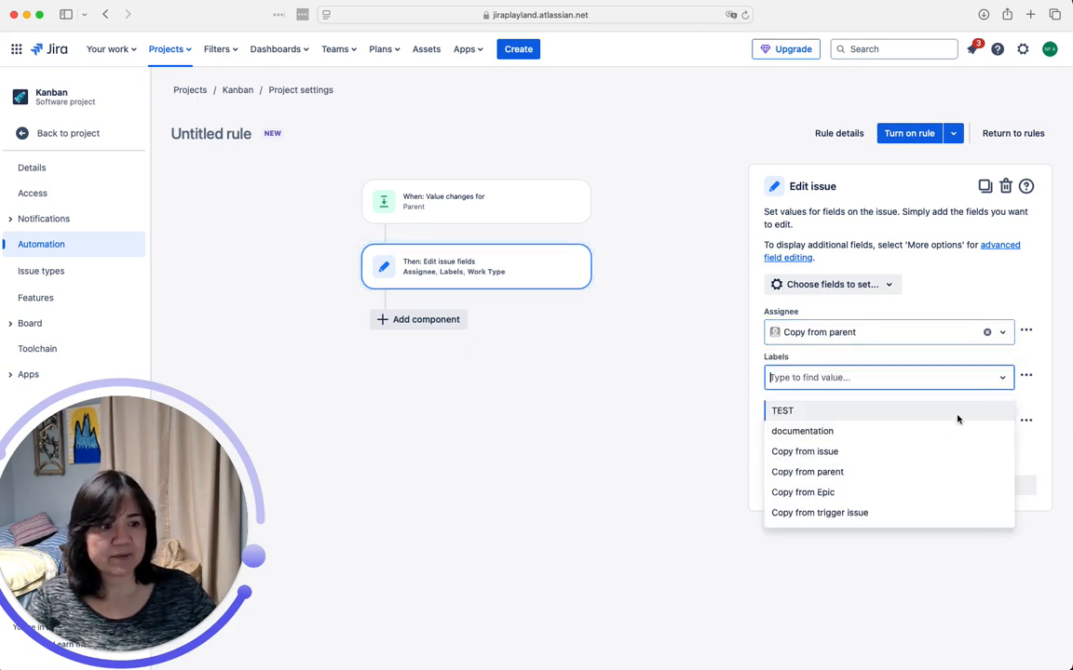
click(890, 472)
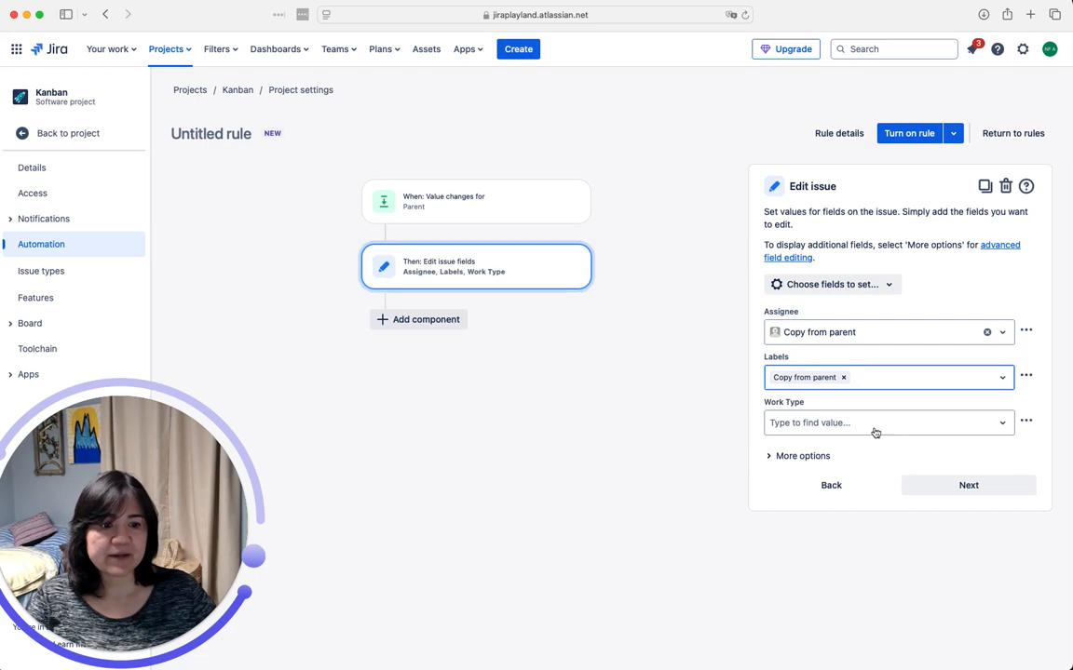
click(1002, 424)
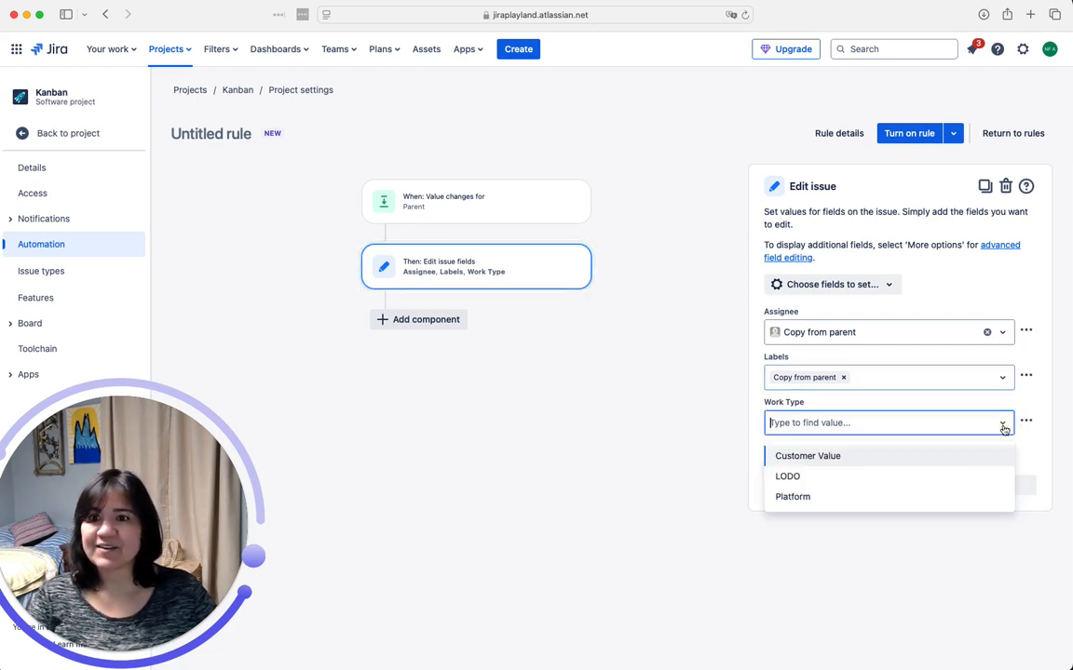
click(1003, 426)
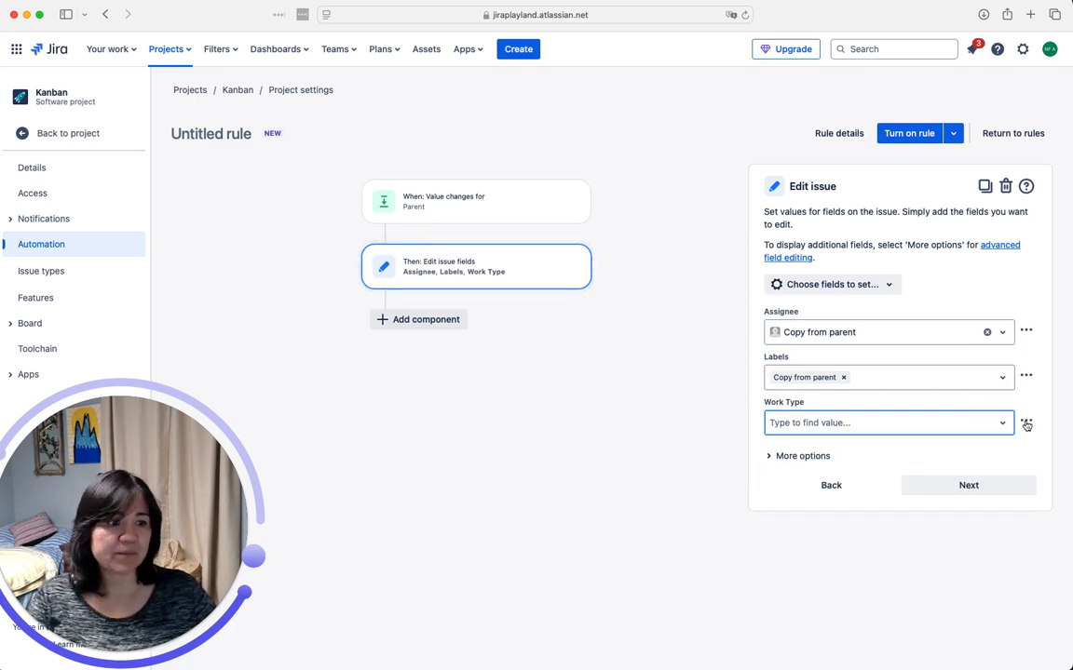
click(1026, 424)
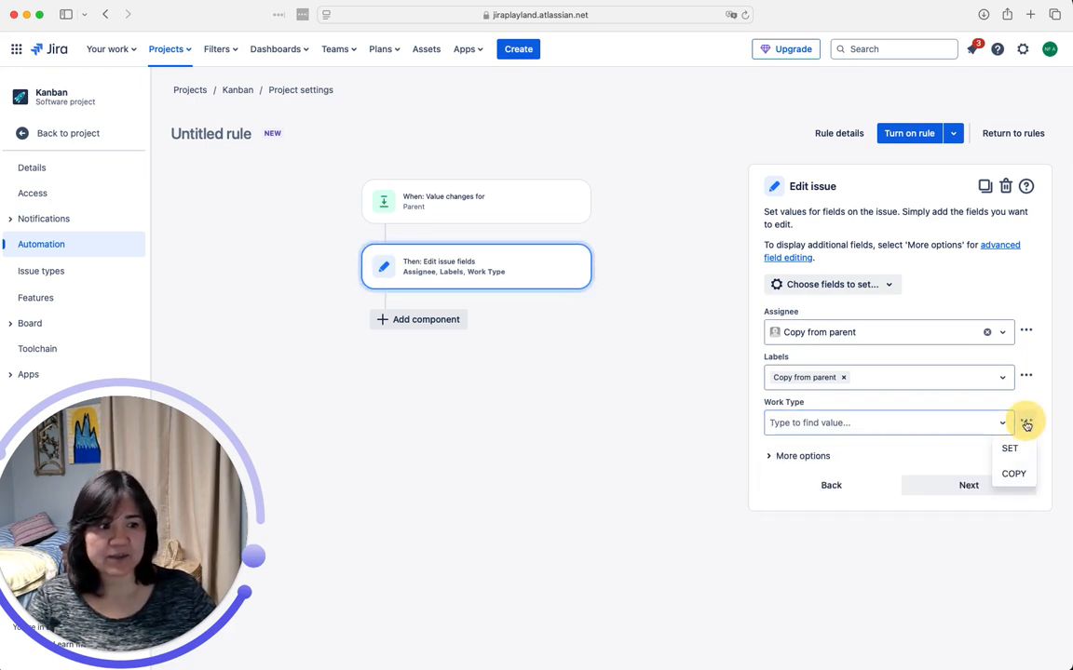
click(1015, 474)
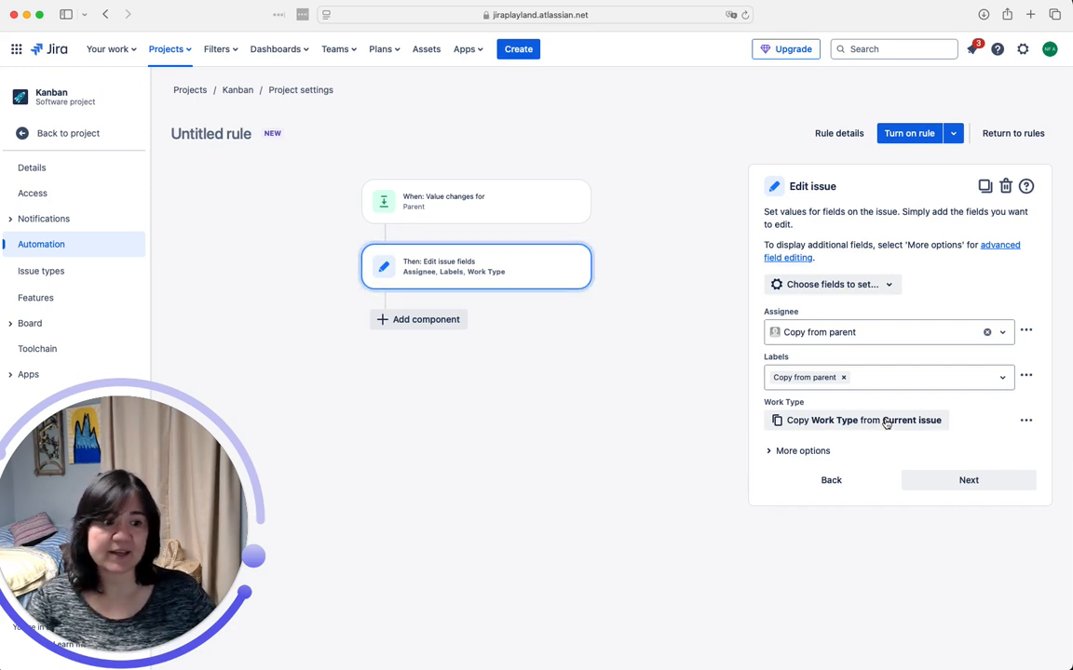
click(886, 423)
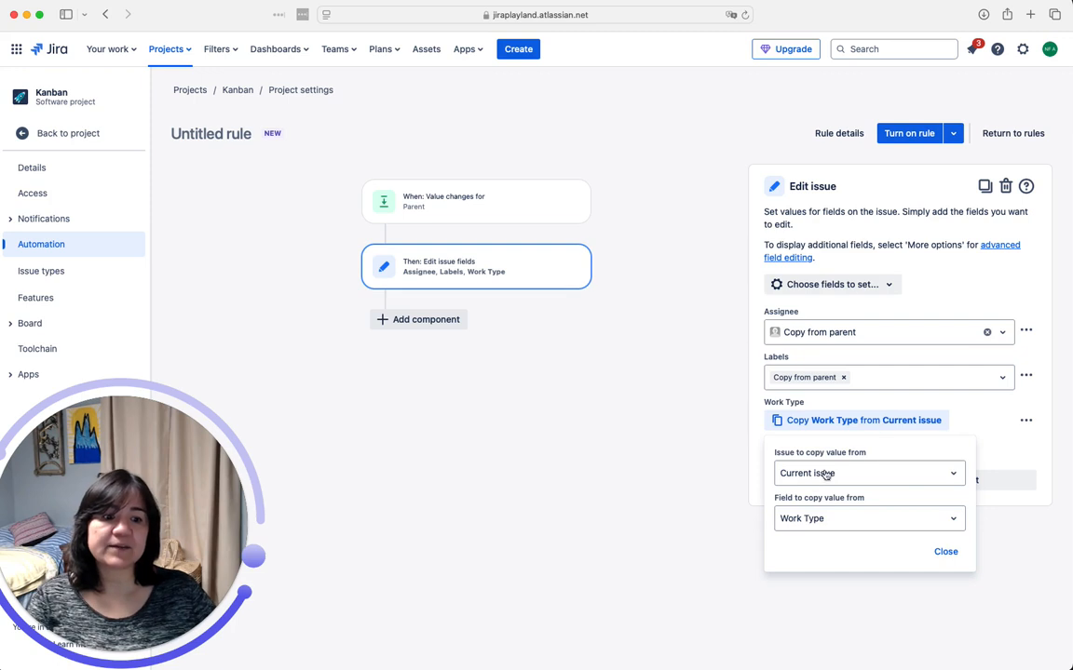
click(814, 474)
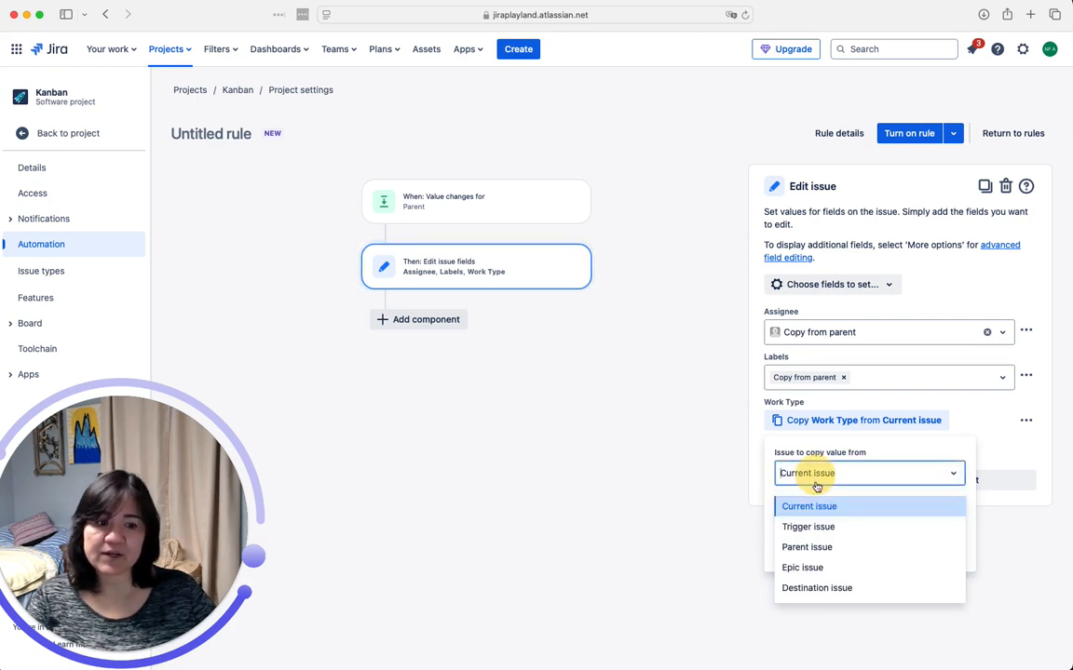
click(819, 546)
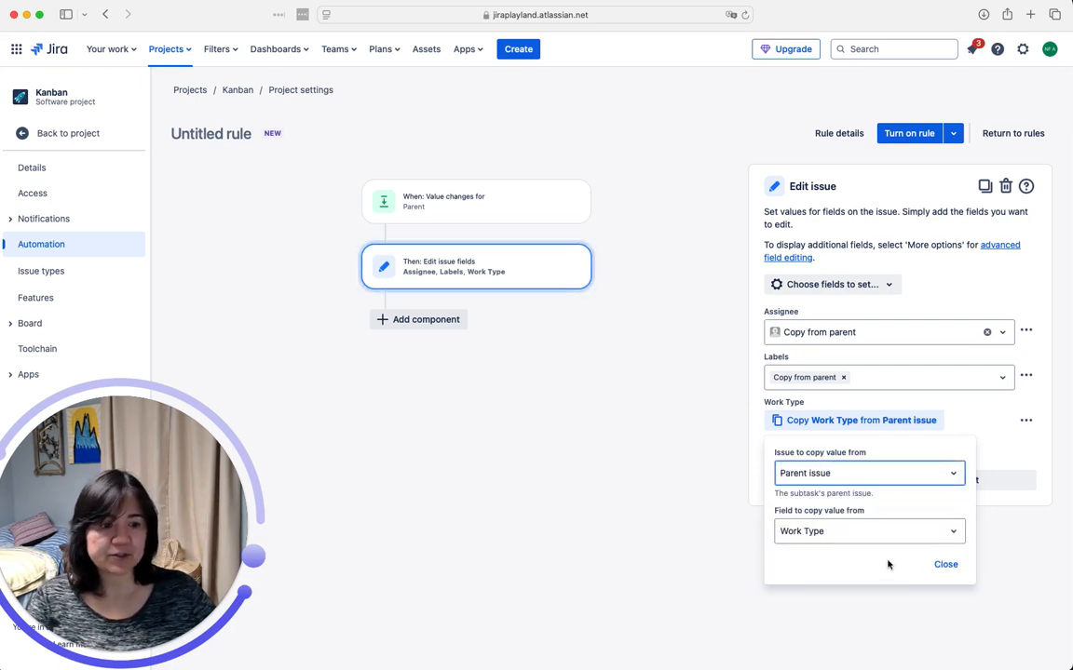
click(945, 565)
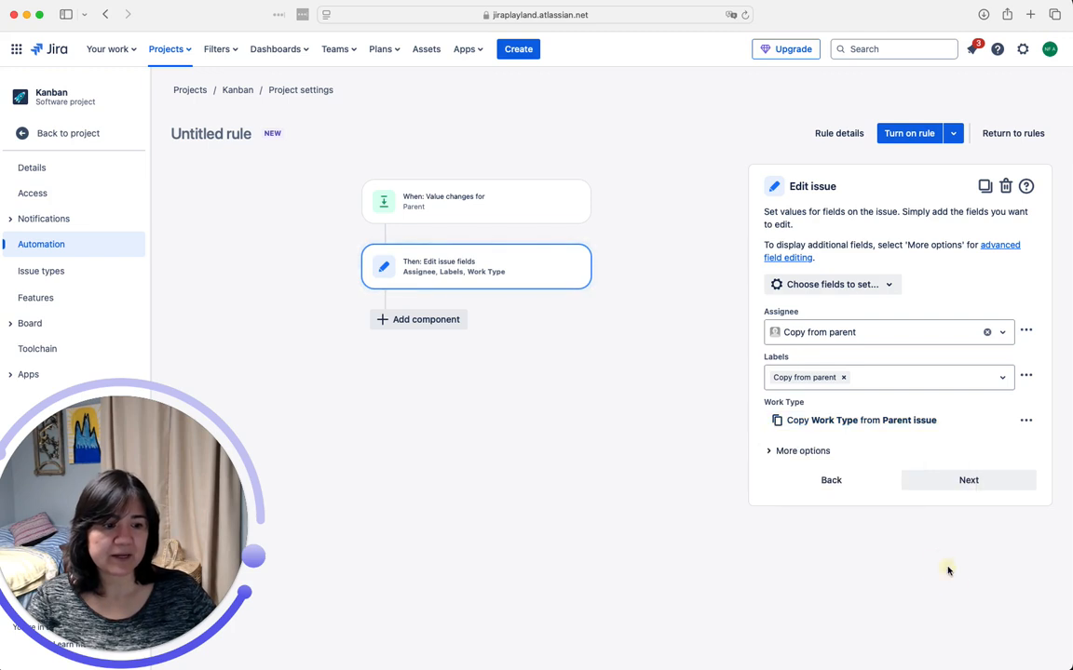
Name the automation rule "Copy from Parent NEW".
click(910, 136)
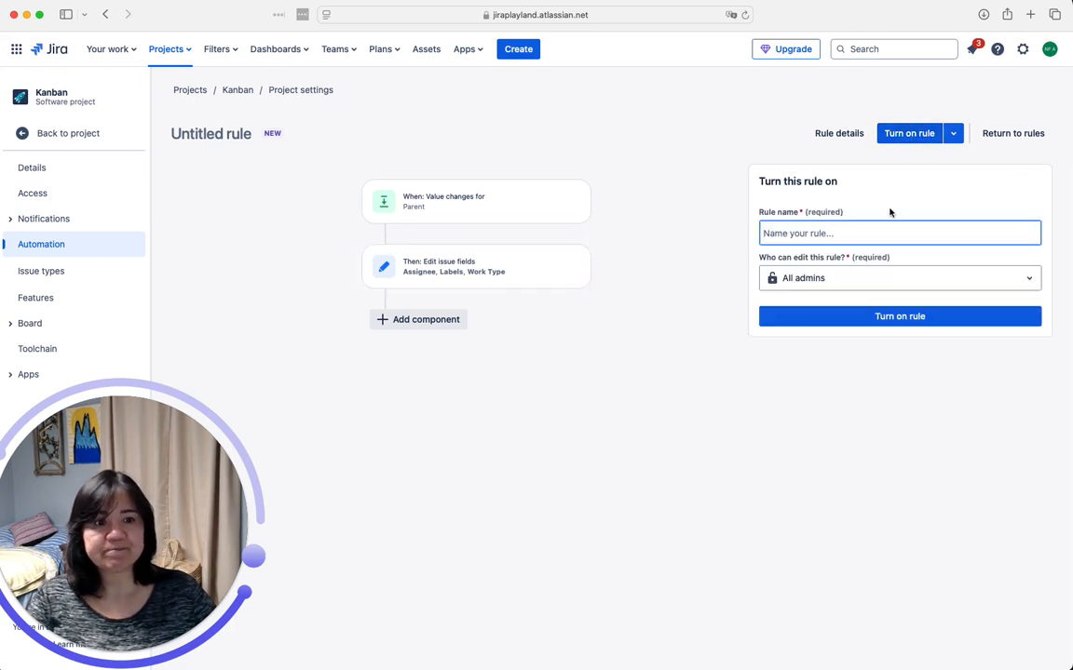
text(Cop)
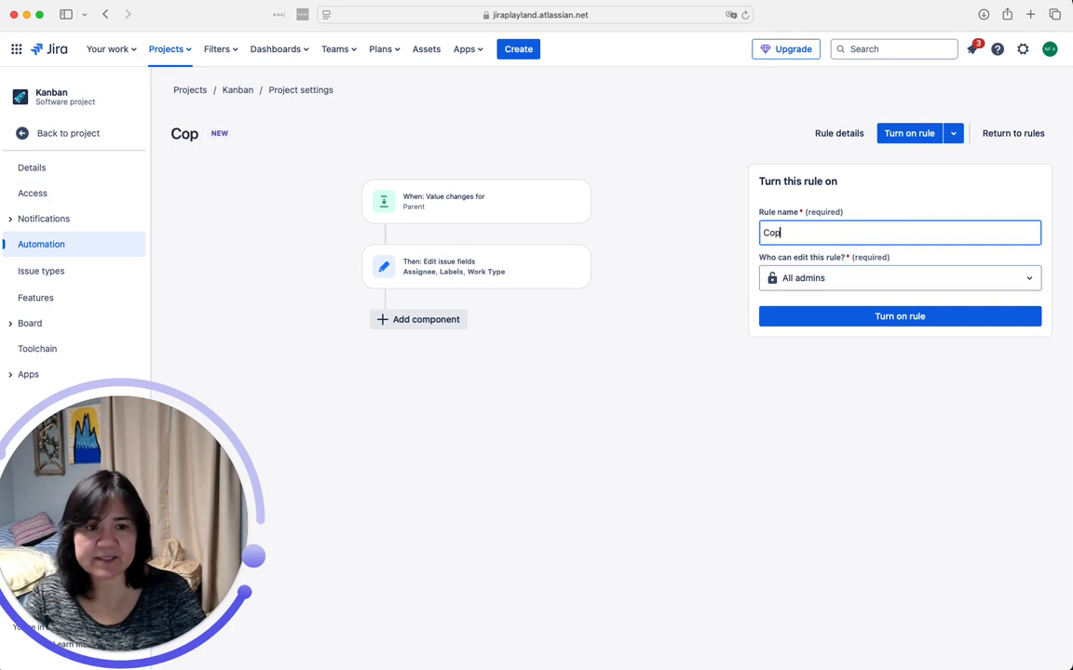
text(y form Parent )
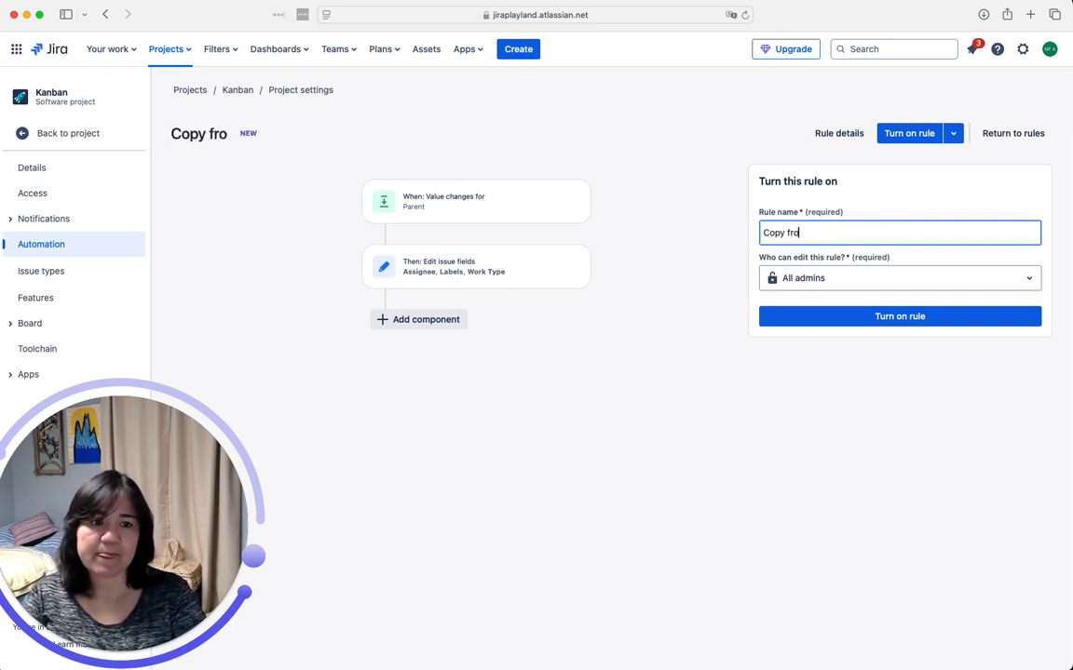
text(NEW)
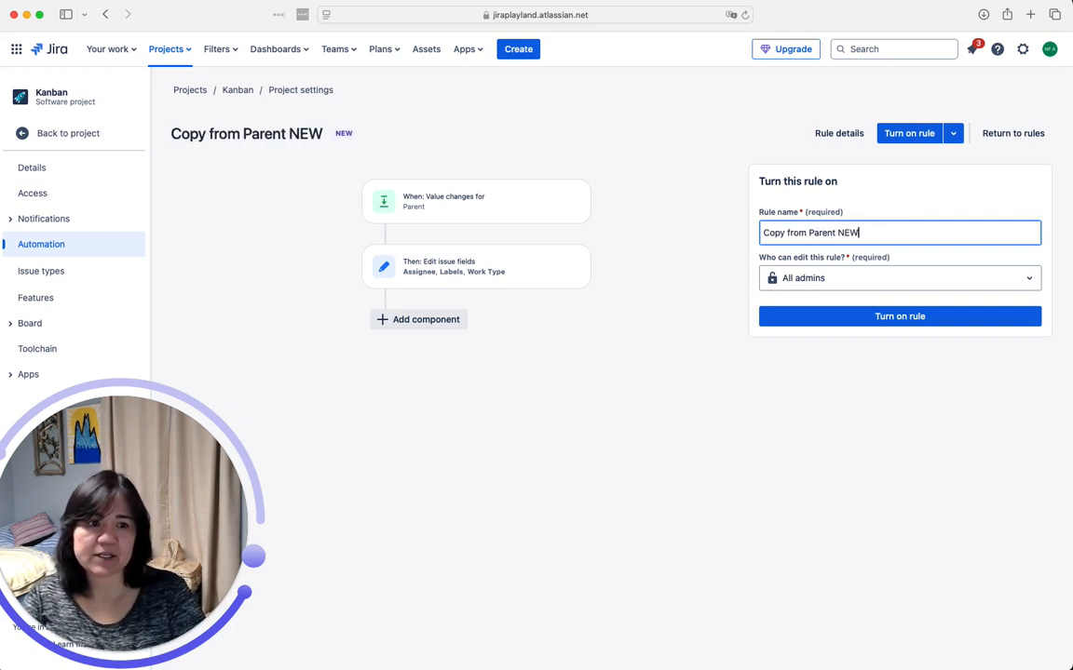
Enter the rule description "Copy the Assignee, Labels and Work Type from parent when issue is created." and turn on the rule.
click(840, 136)
click(831, 299)
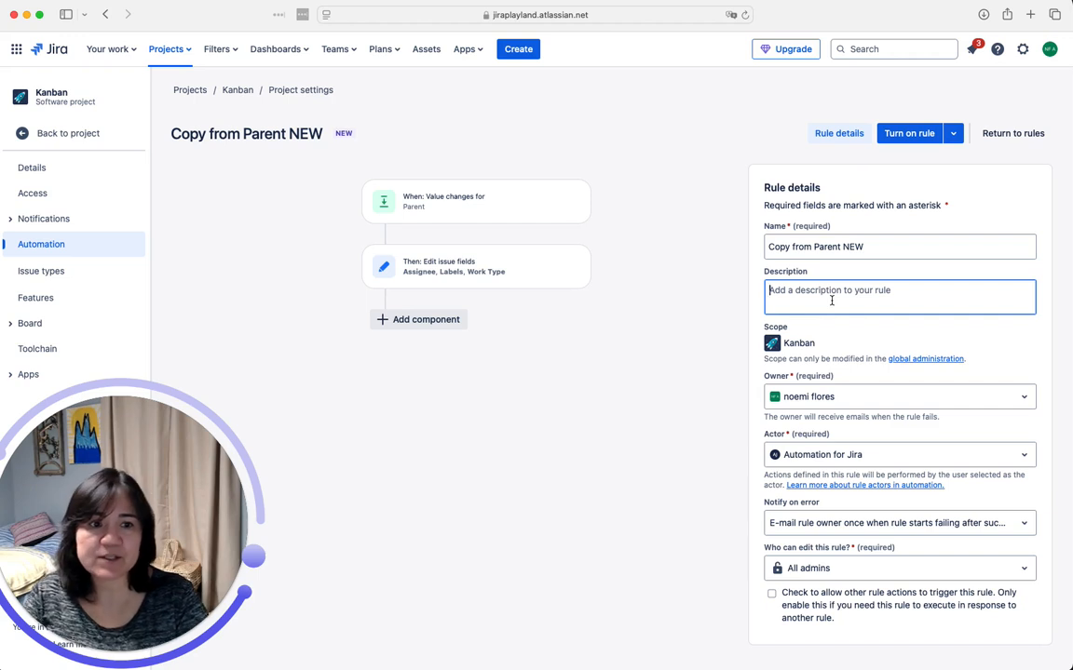
text(Copy the Assignee, Labels)
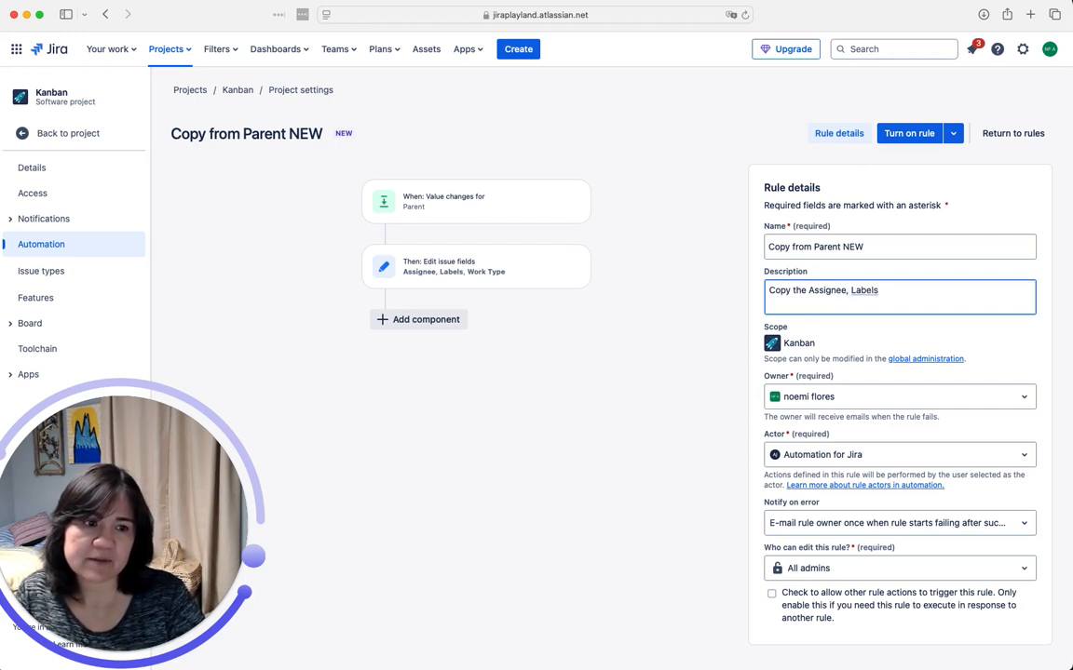
text(Work)
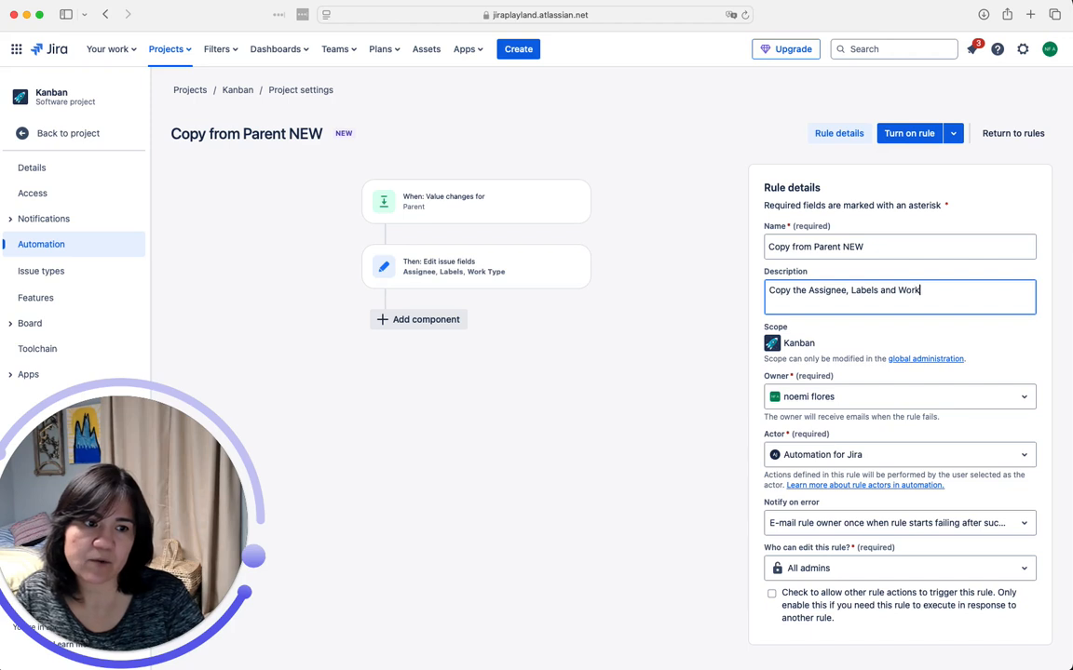
text( Type from )
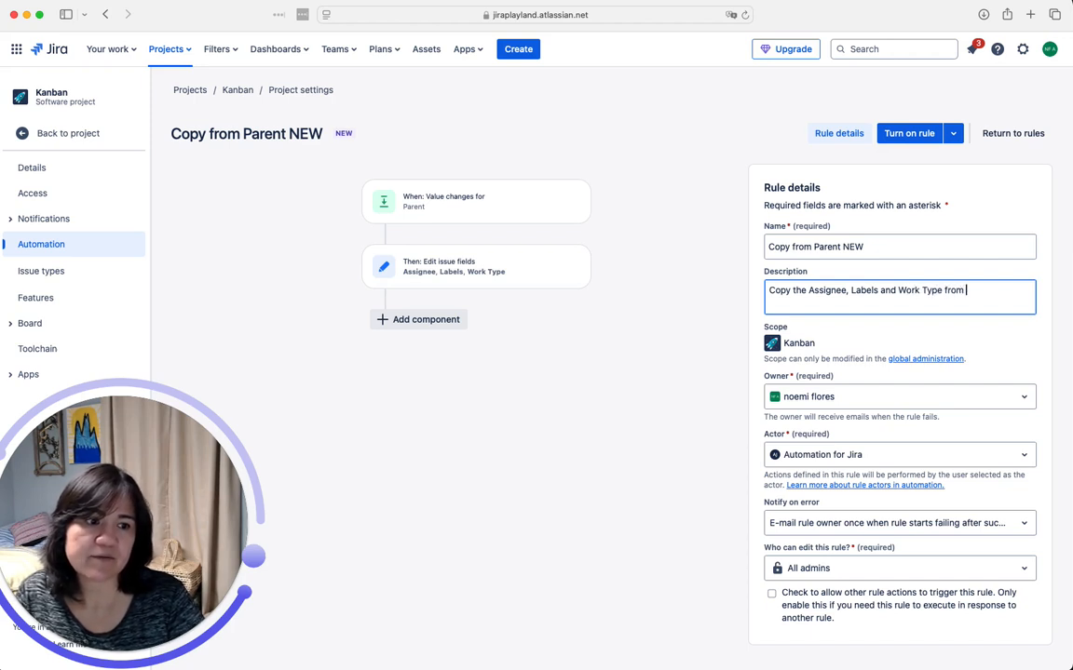
text(parent wh)
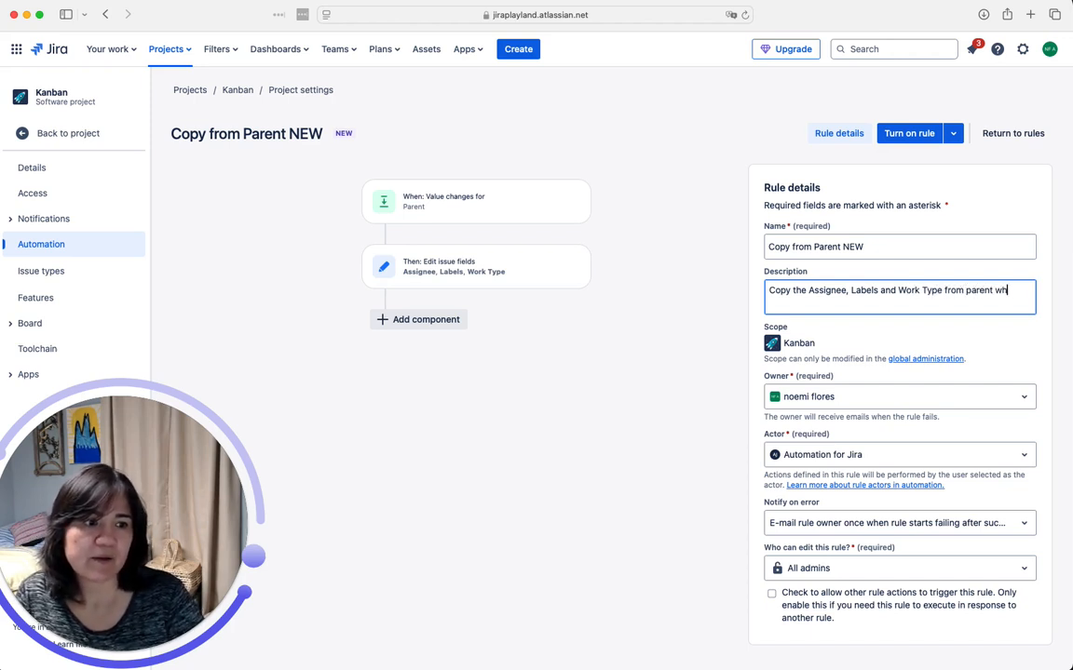
text(en issue is)
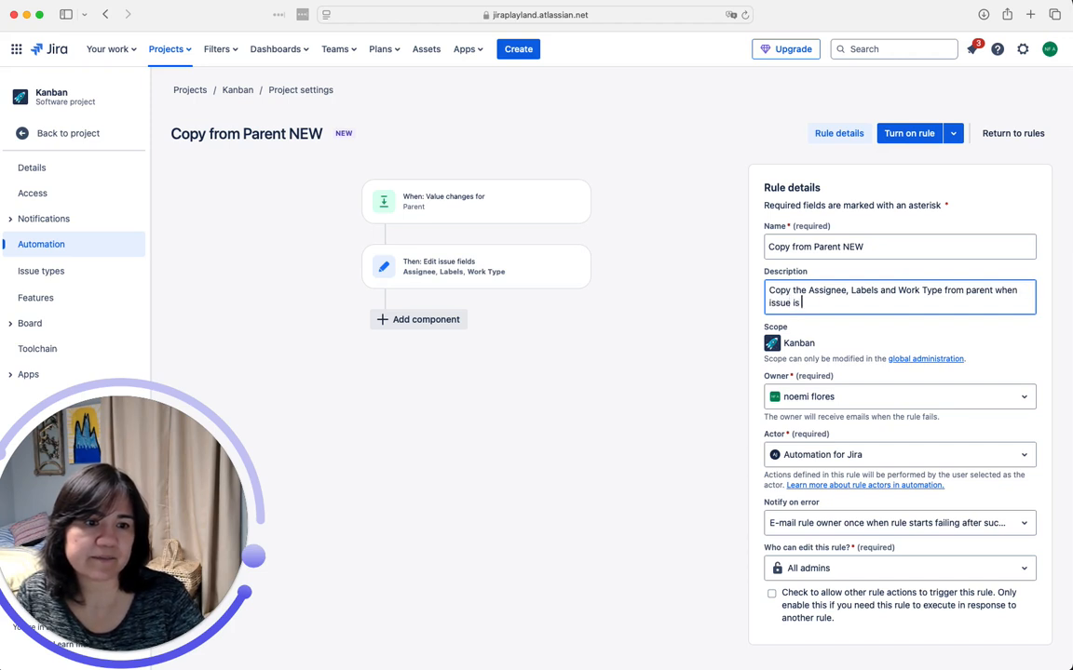
text( createded.)
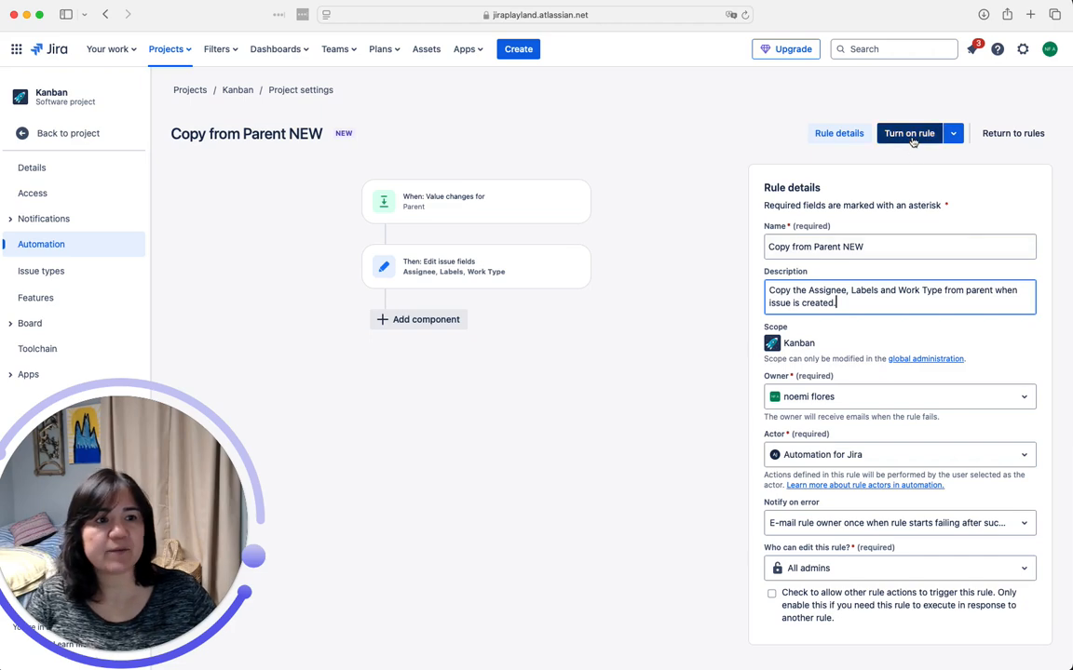
click(910, 135)
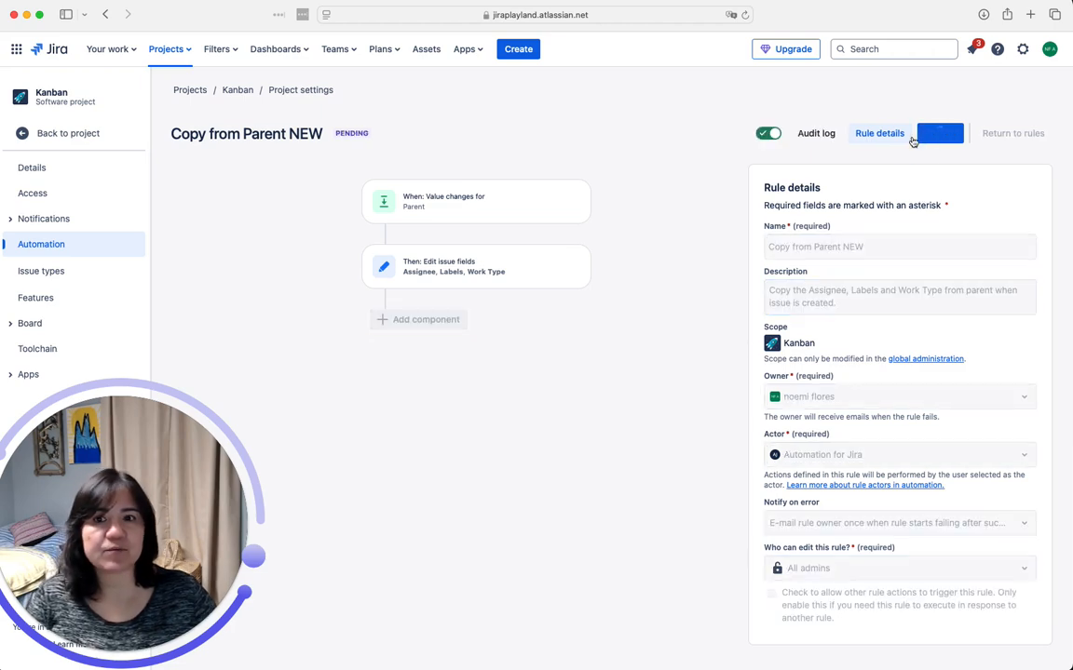
In the Kanban project's List view, create a child task "My new automation test" under Copy item 2 and check its copied fields.
click(42, 137)
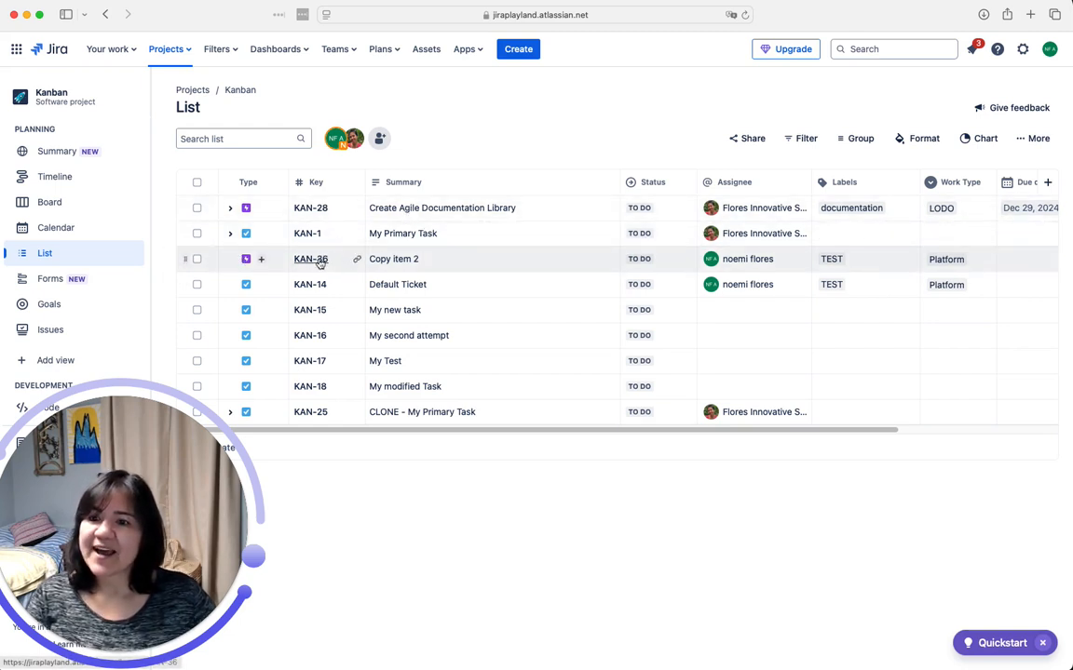
click(262, 261)
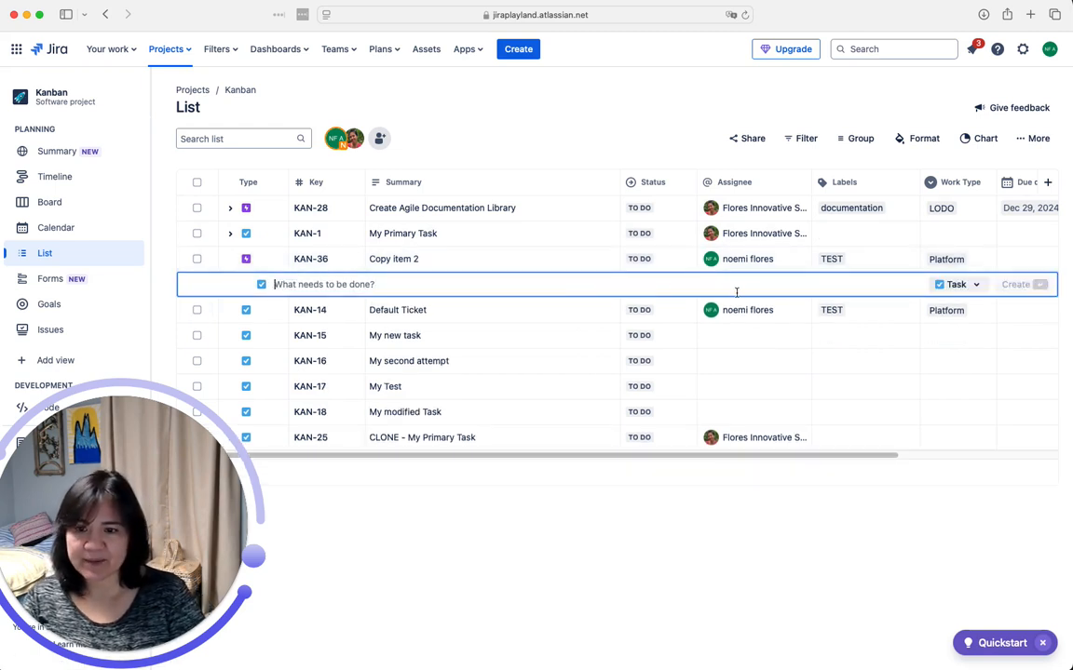
text(My new automation test)
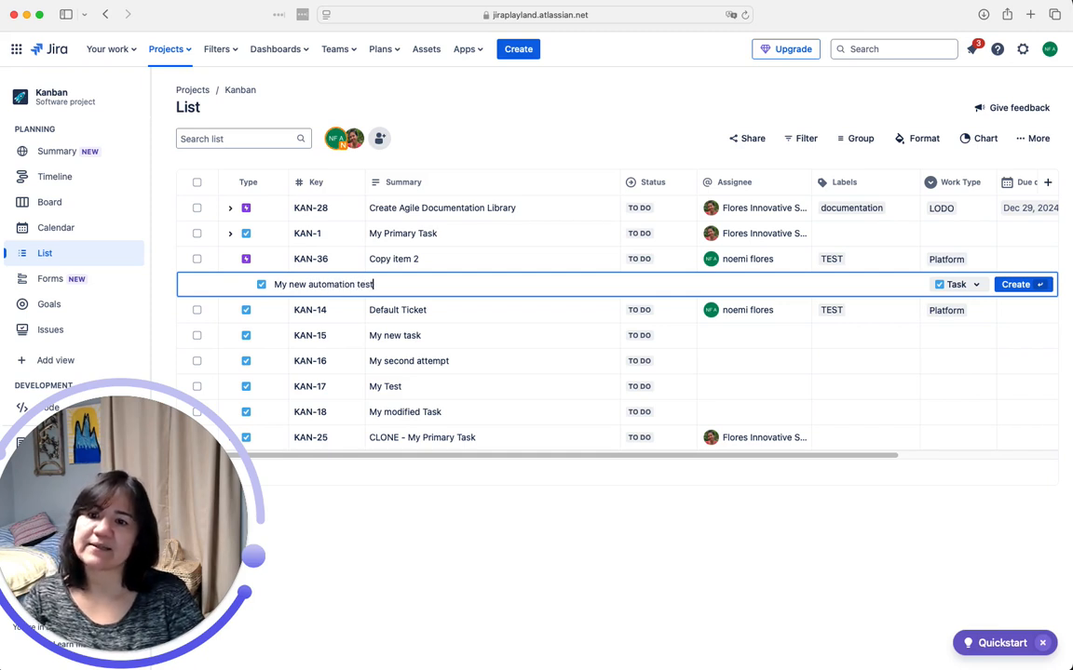
key(Return)
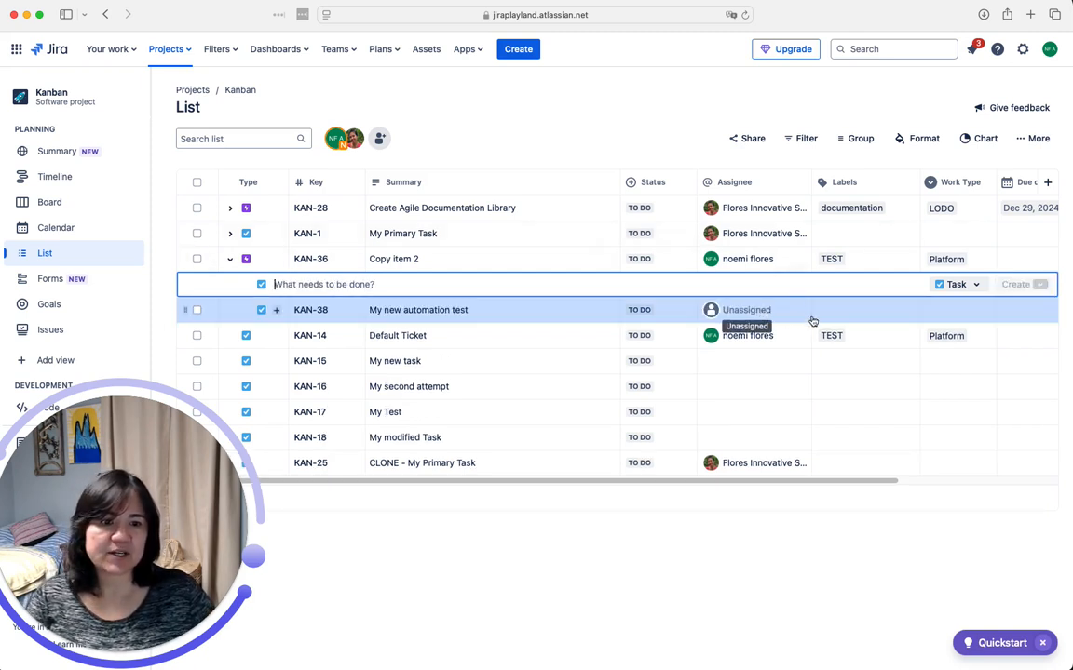
click(838, 543)
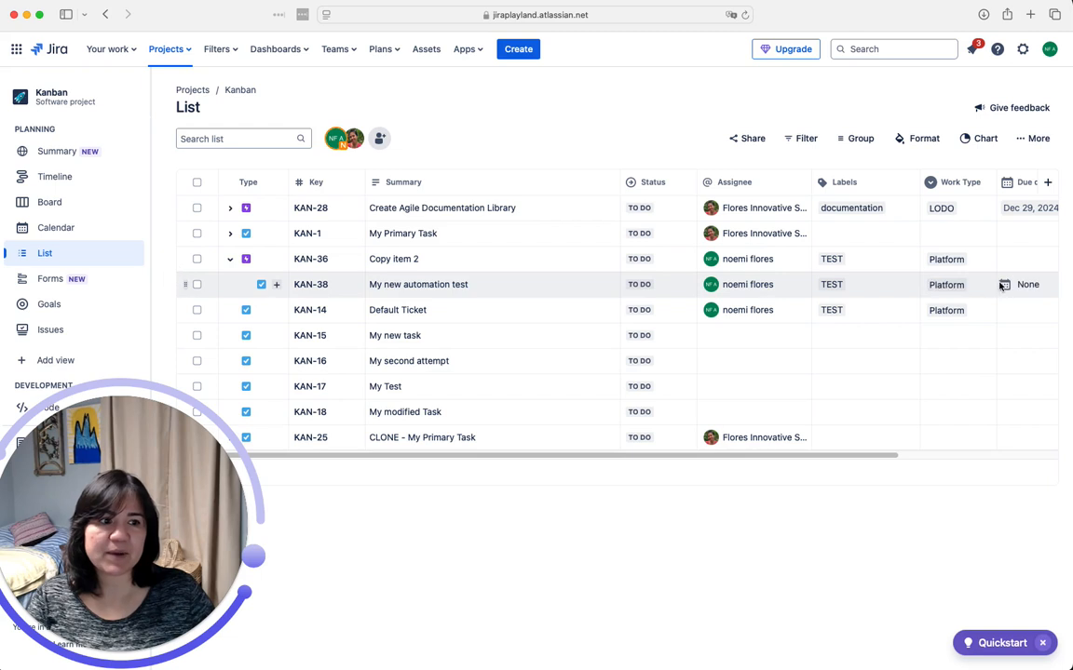
drag(874, 461, 994, 457)
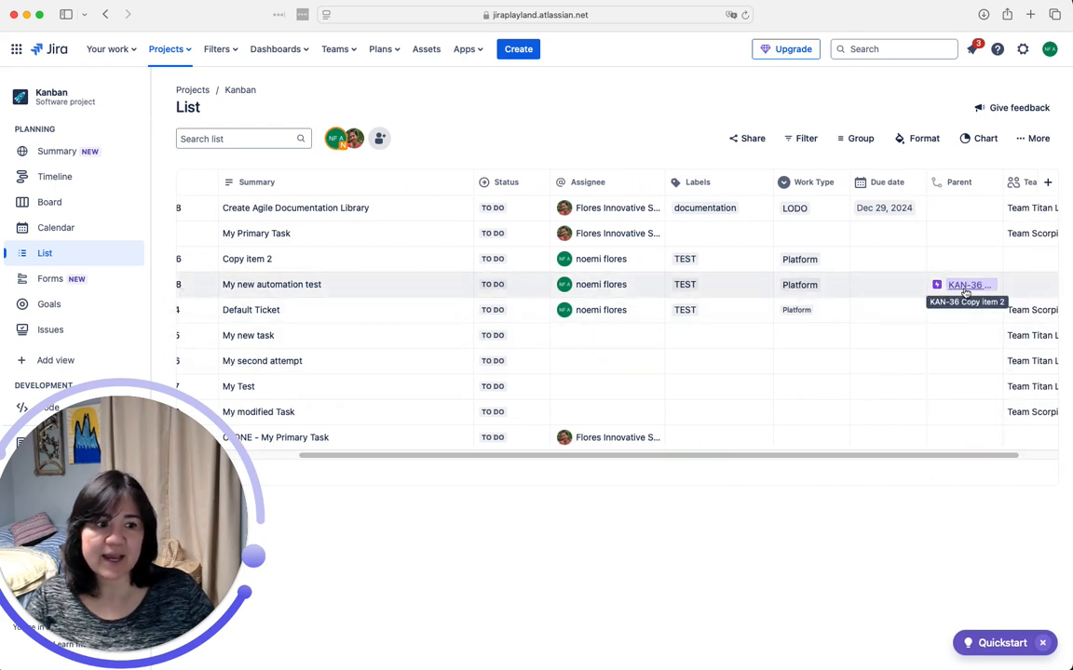
drag(941, 457, 751, 479)
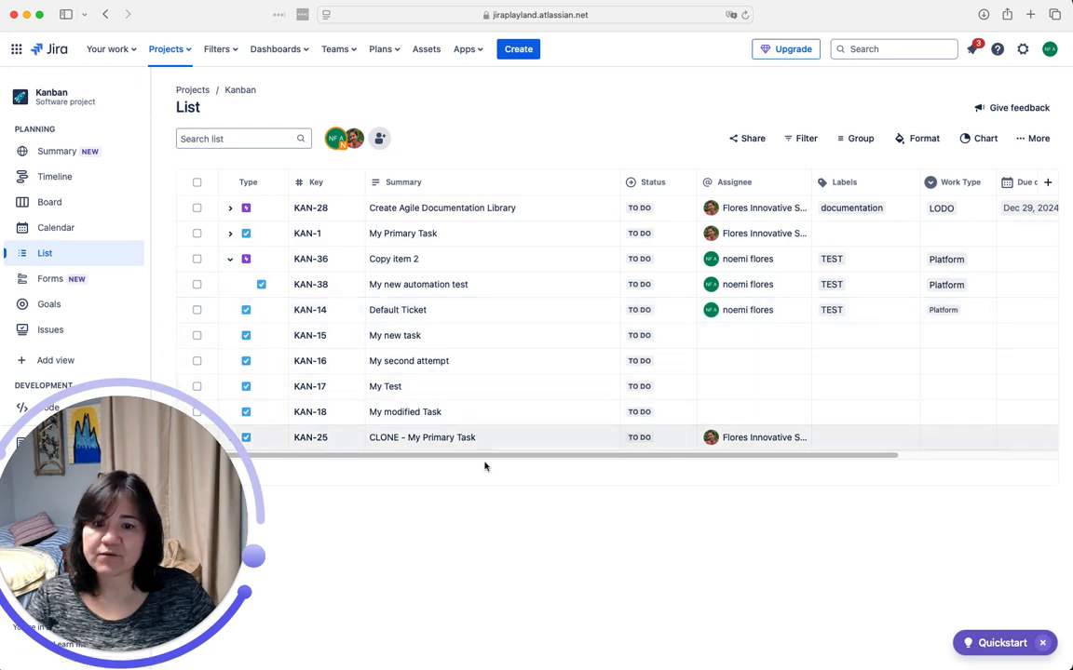
drag(491, 456, 671, 460)
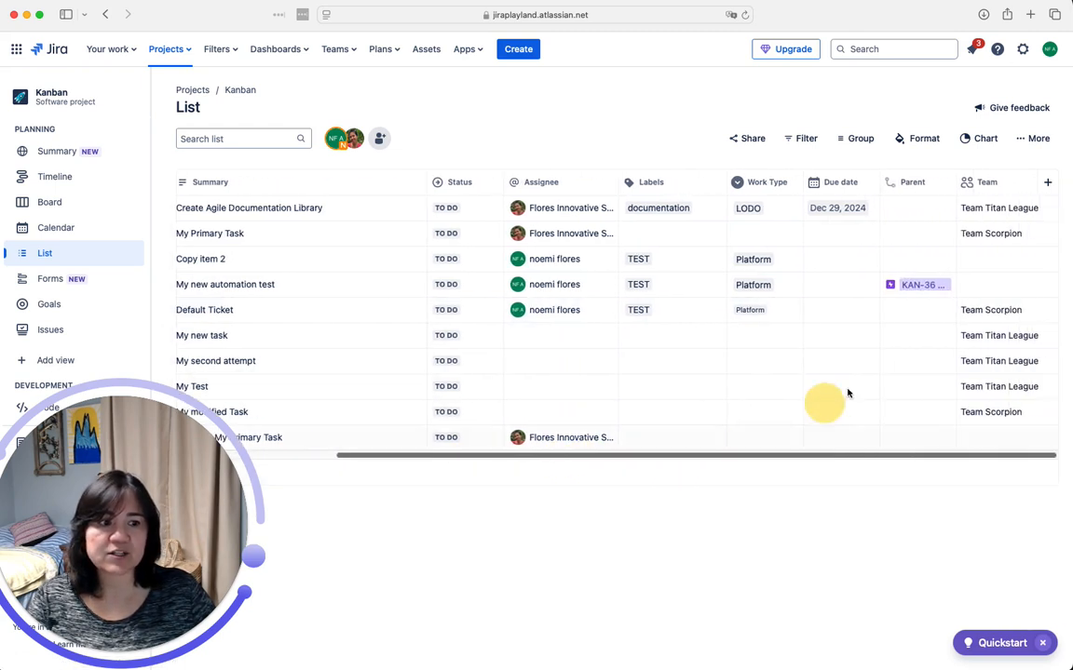
click(913, 319)
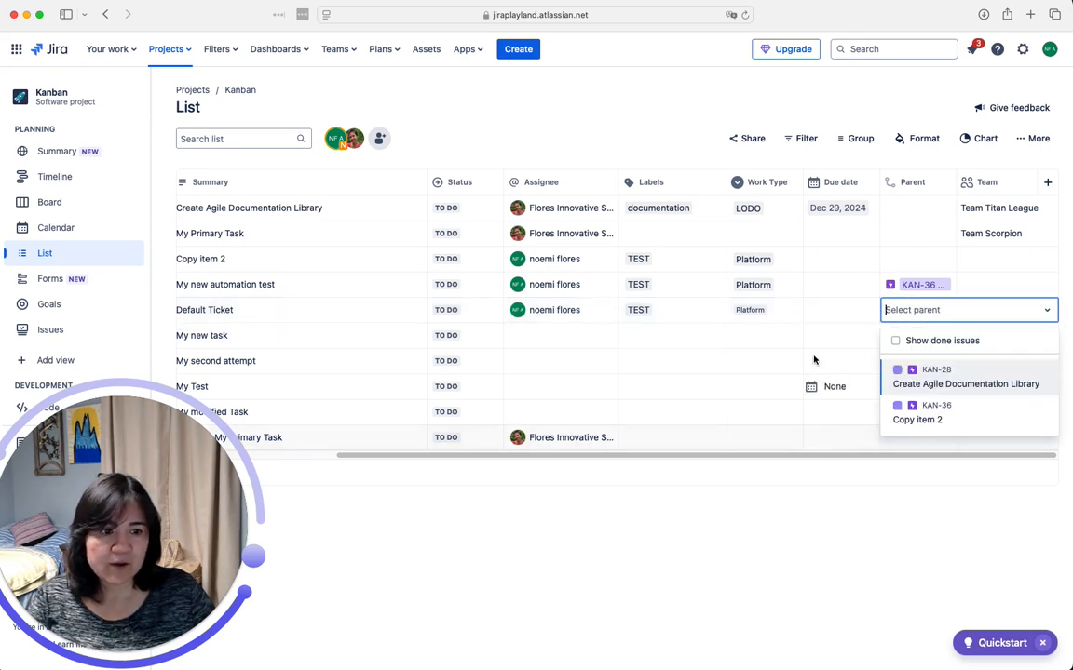
click(696, 532)
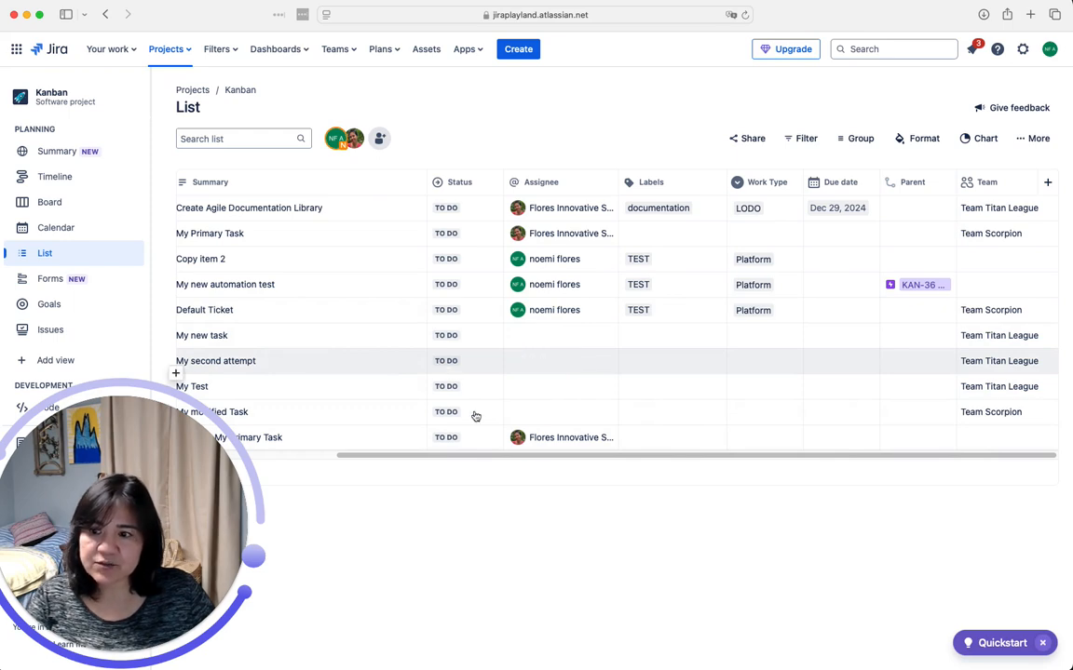
Set the parent of the "My second attempt" task to KAN-36 Copy item 2 and check its copied fields.
drag(522, 456, 281, 378)
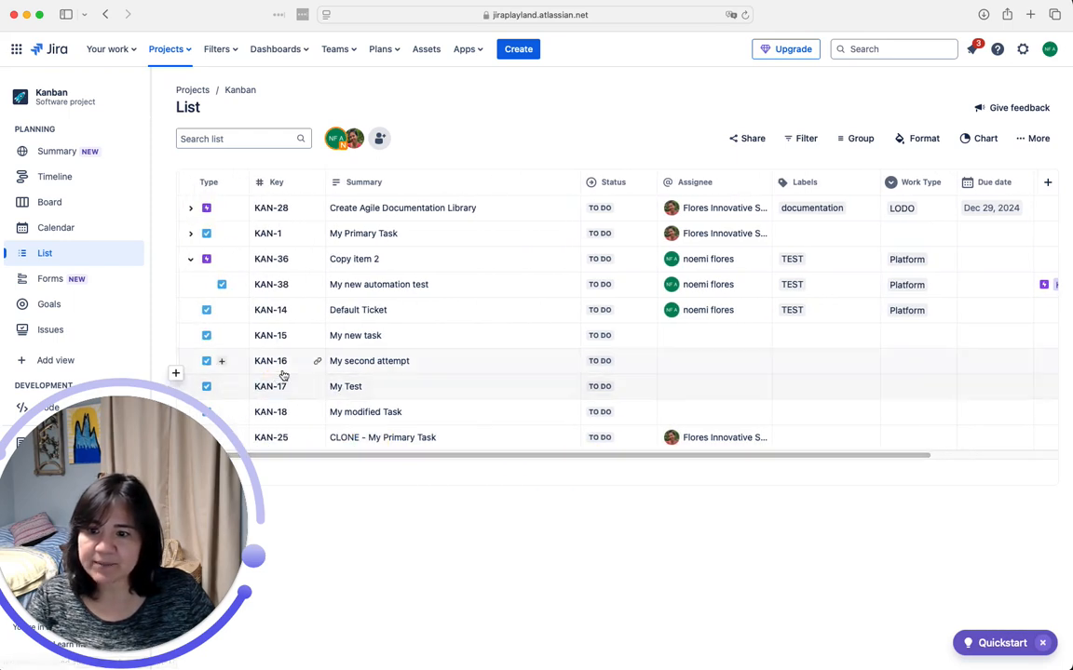
drag(455, 461, 561, 424)
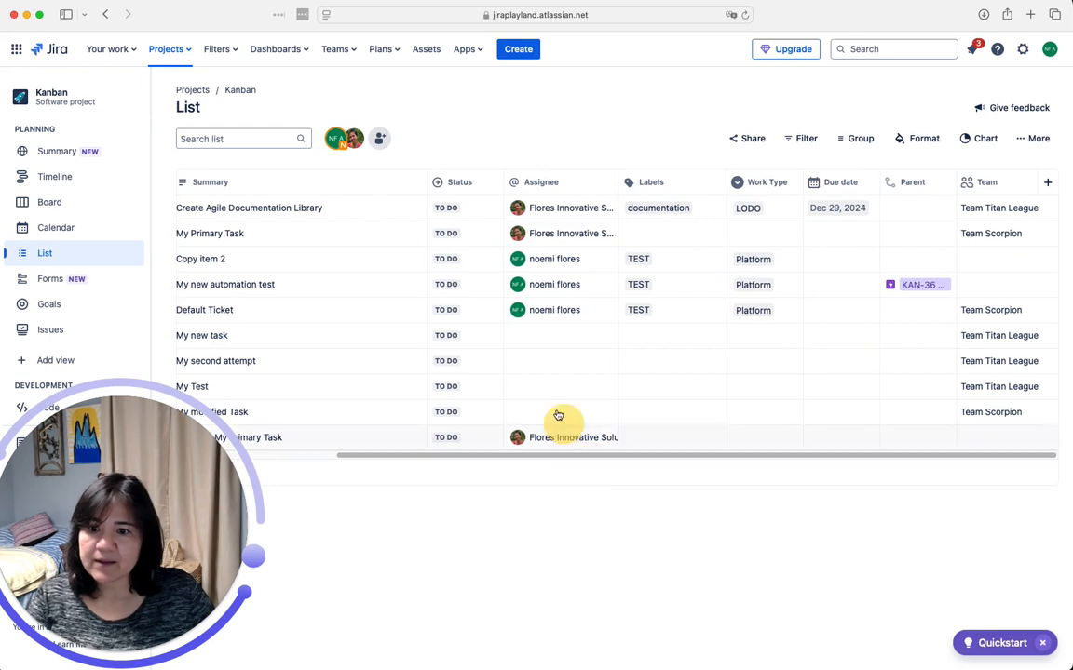
click(907, 367)
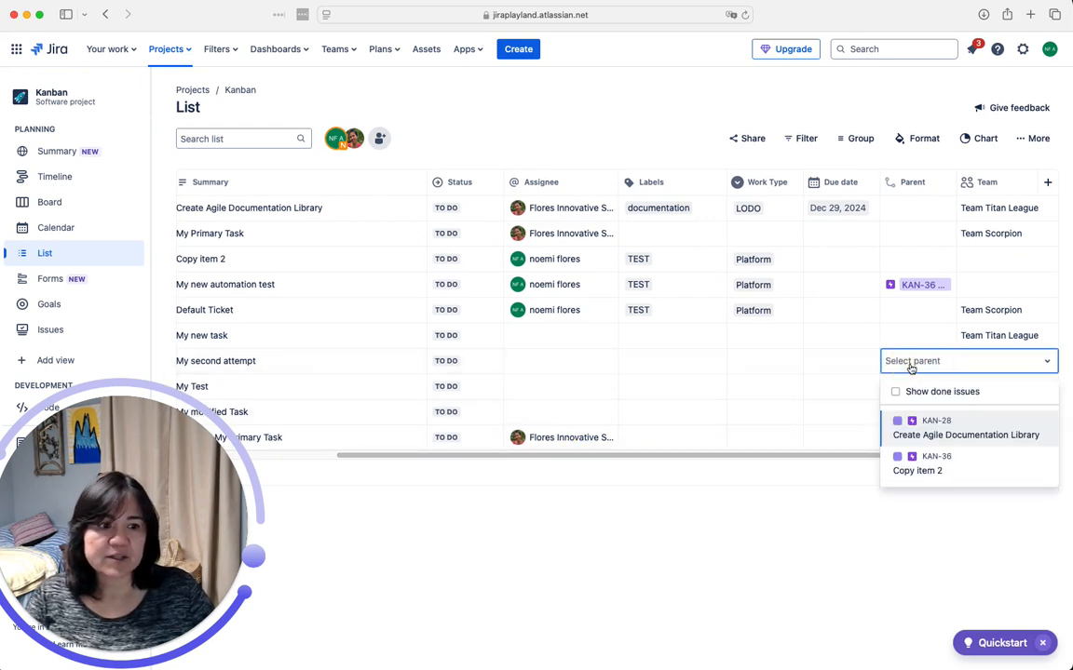
click(905, 462)
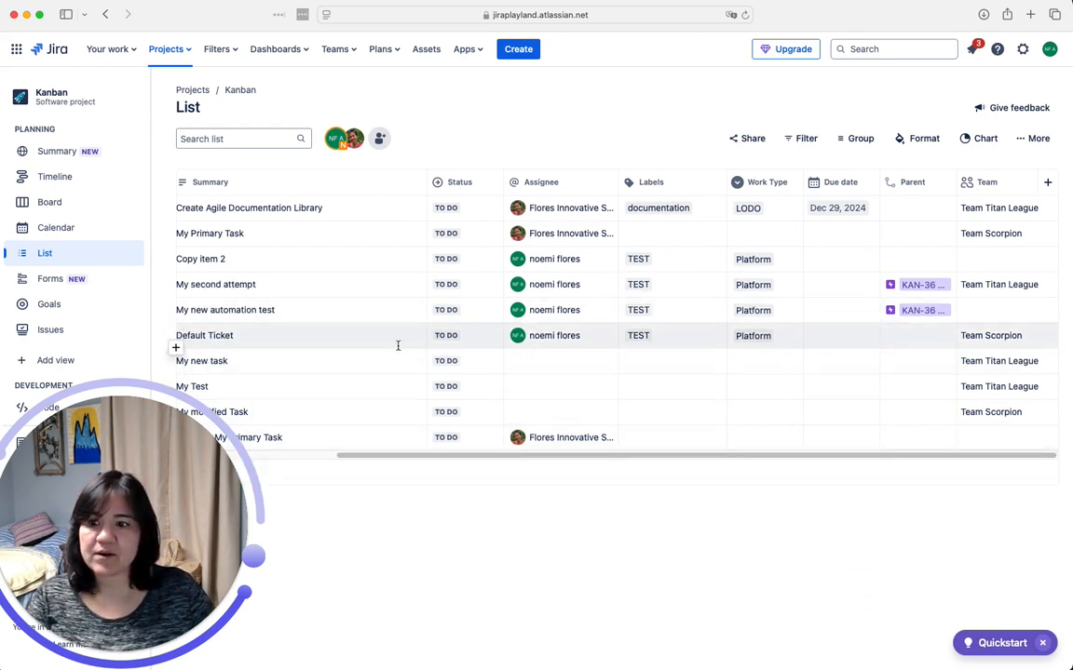
drag(431, 456, 339, 466)
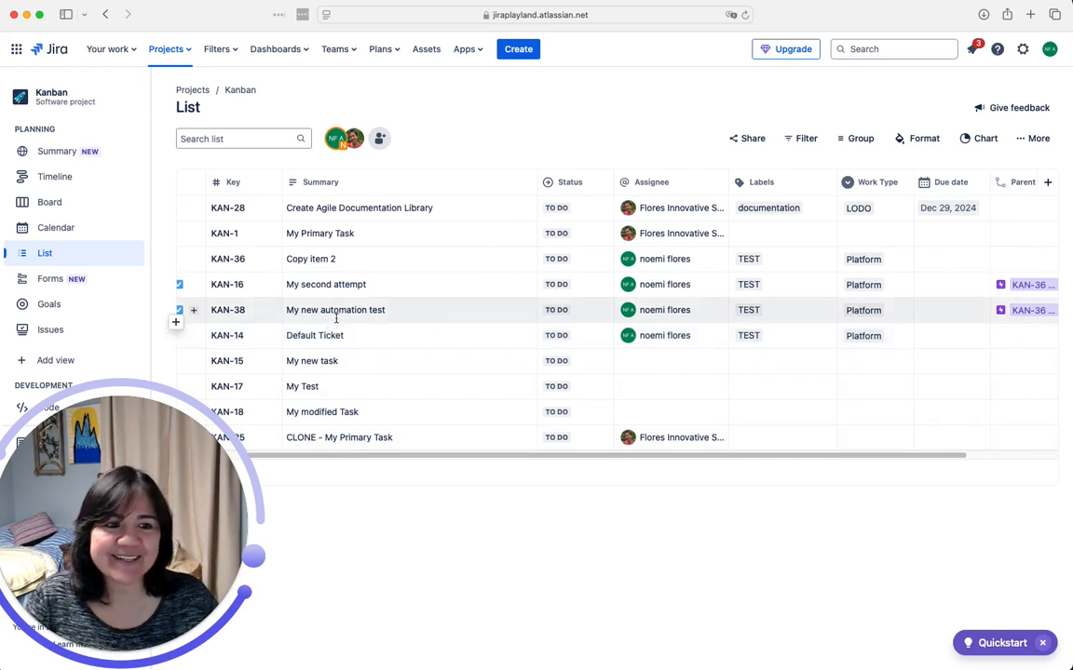
drag(360, 455, 294, 460)
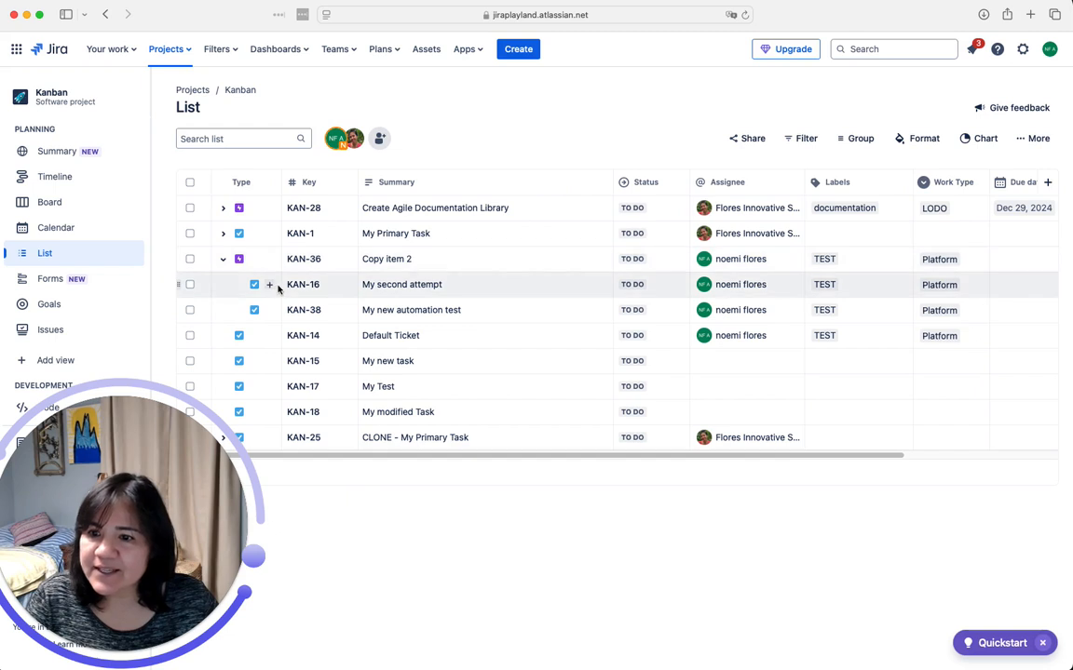